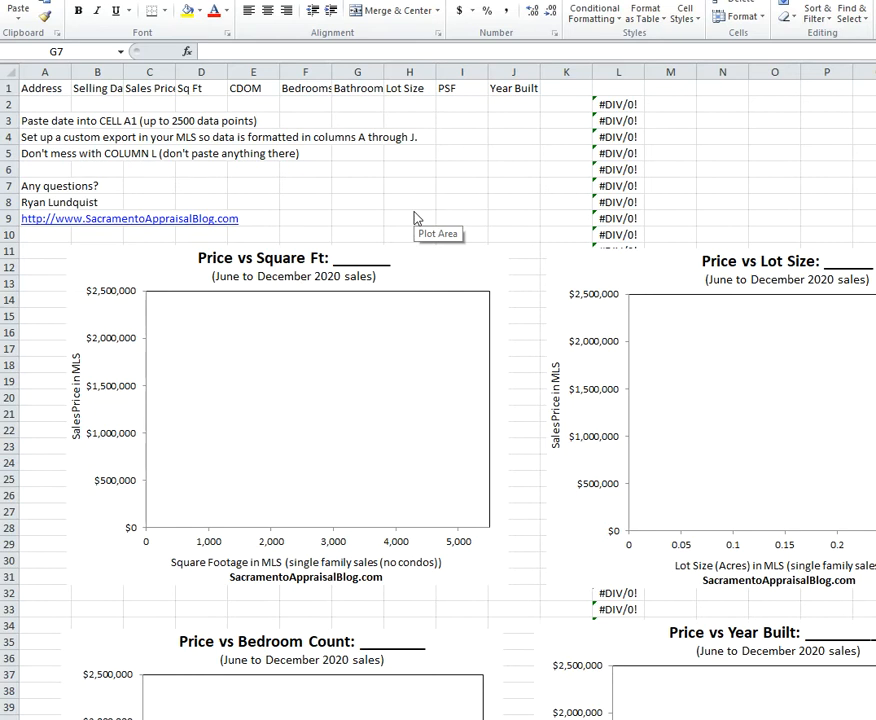
Look over the worksheet's empty chart templates for price, price per square foot and SP/OLP percentage.
left_click(339, 214)
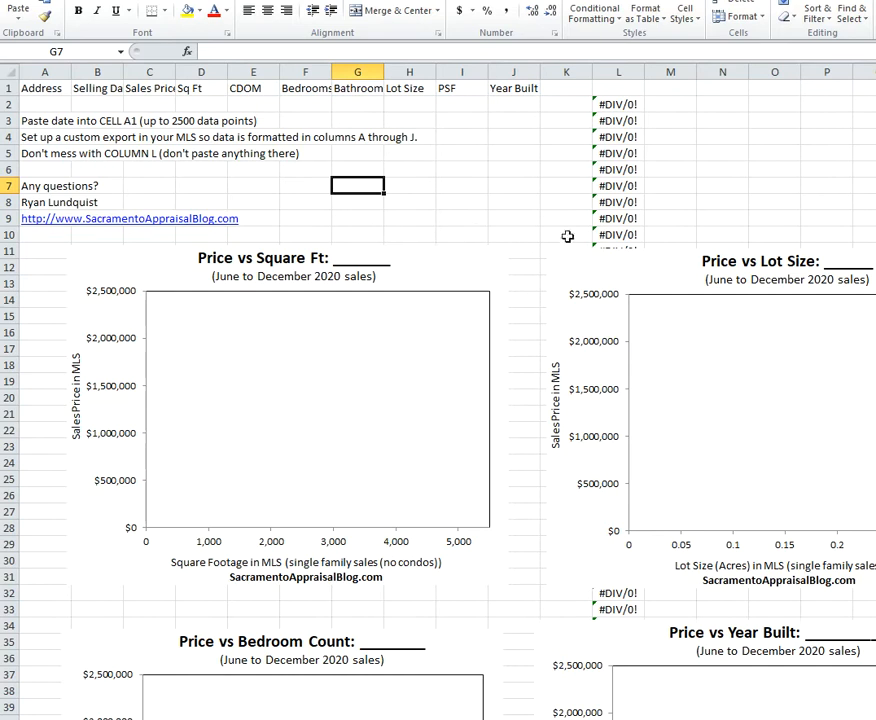
scroll(543, 229, "down", 11)
scroll(540, 268, "down", 20)
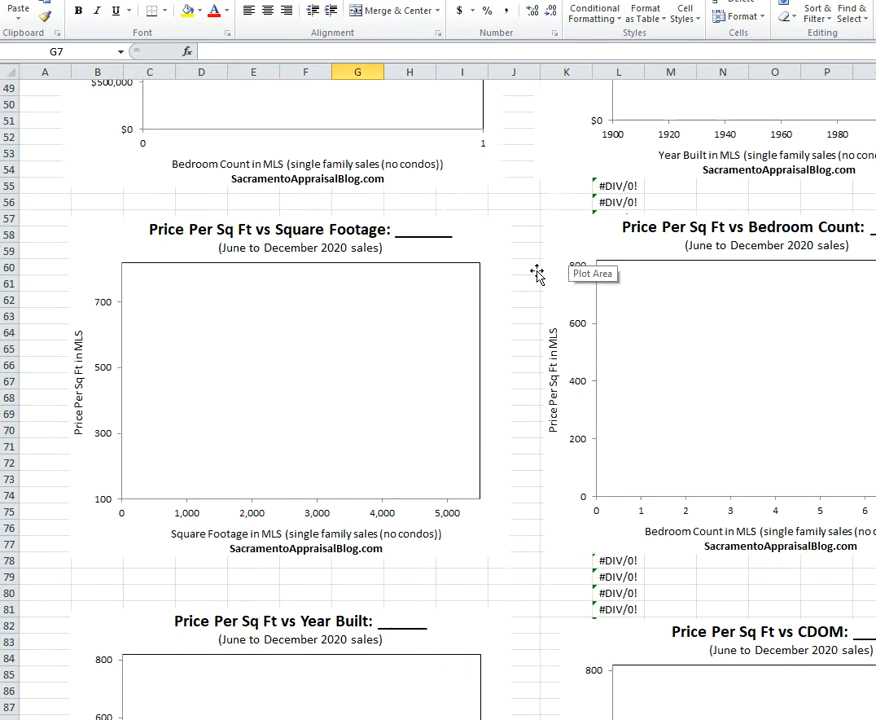
scroll(530, 295, "down", 13)
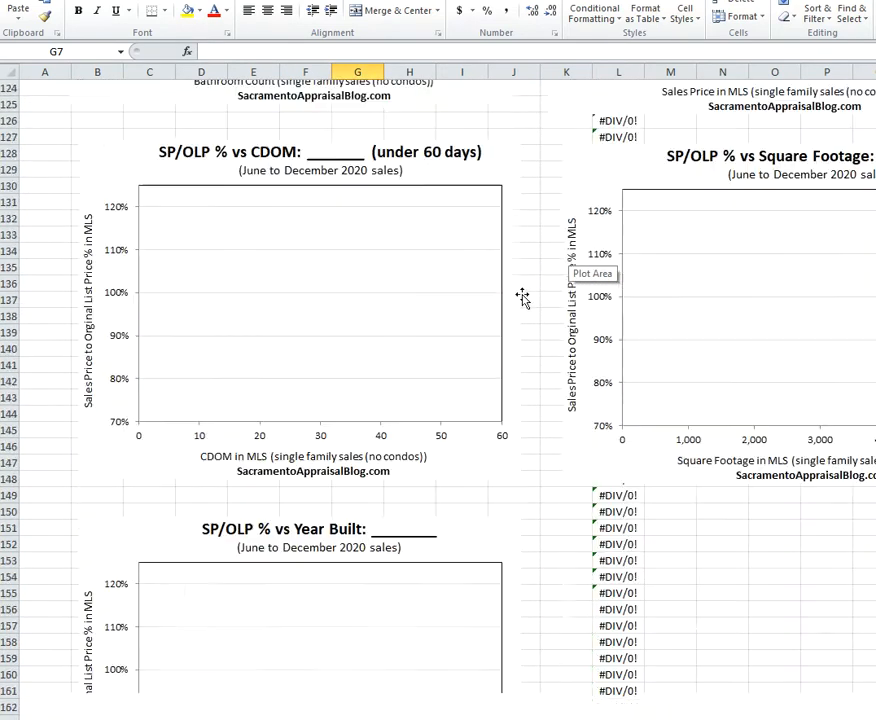
scroll(522, 307, "up", 12)
scroll(522, 308, "up", 20)
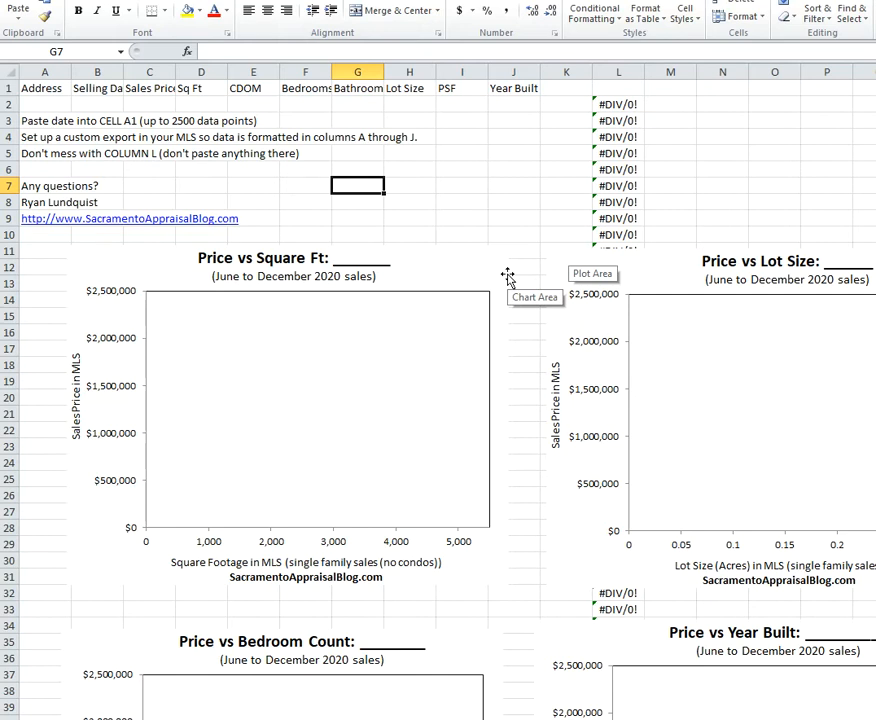
scroll(508, 277, "down", 13)
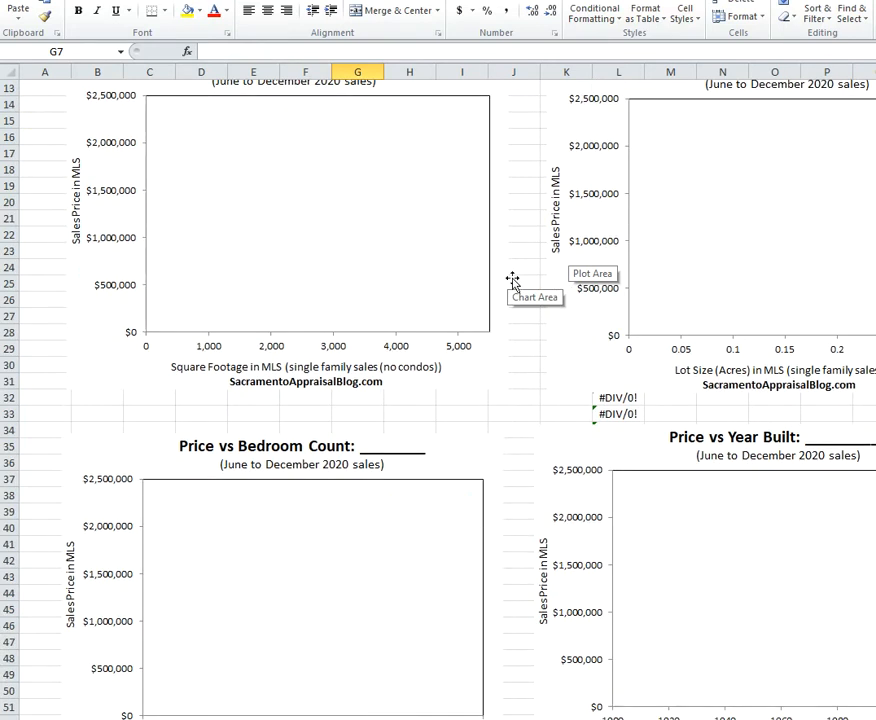
scroll(514, 289, "down", 9)
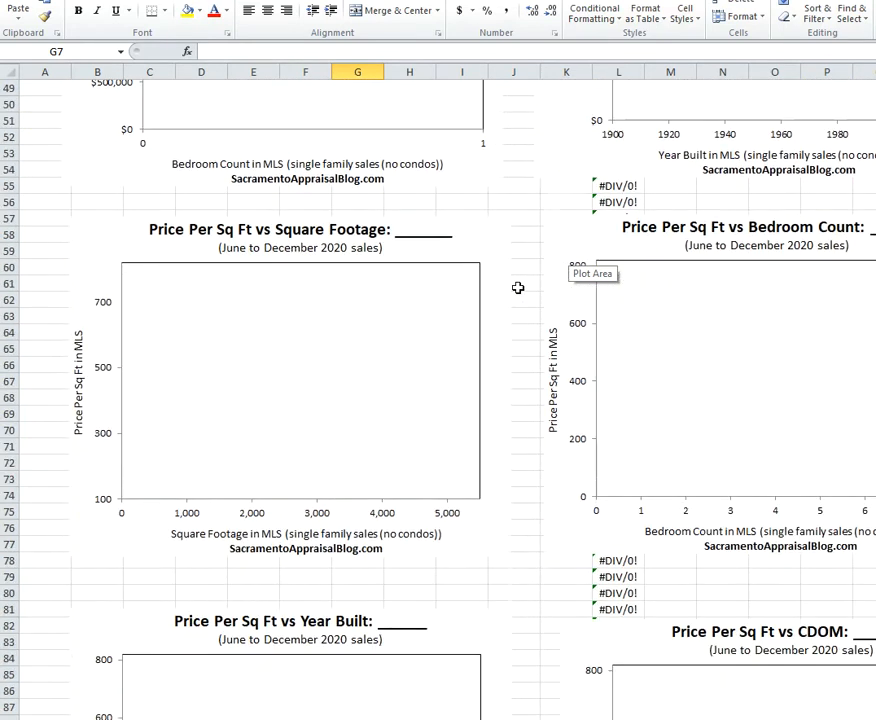
scroll(510, 293, "up", 5)
scroll(508, 290, "up", 17)
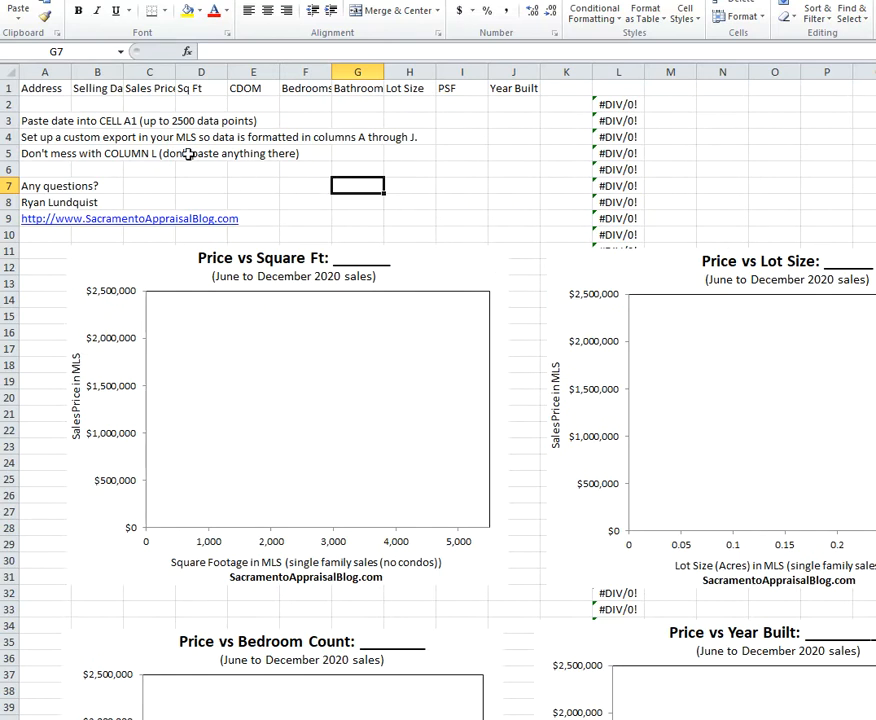
Paste the copied MLS sales data into the worksheet starting at cell A1.
left_click(47, 88)
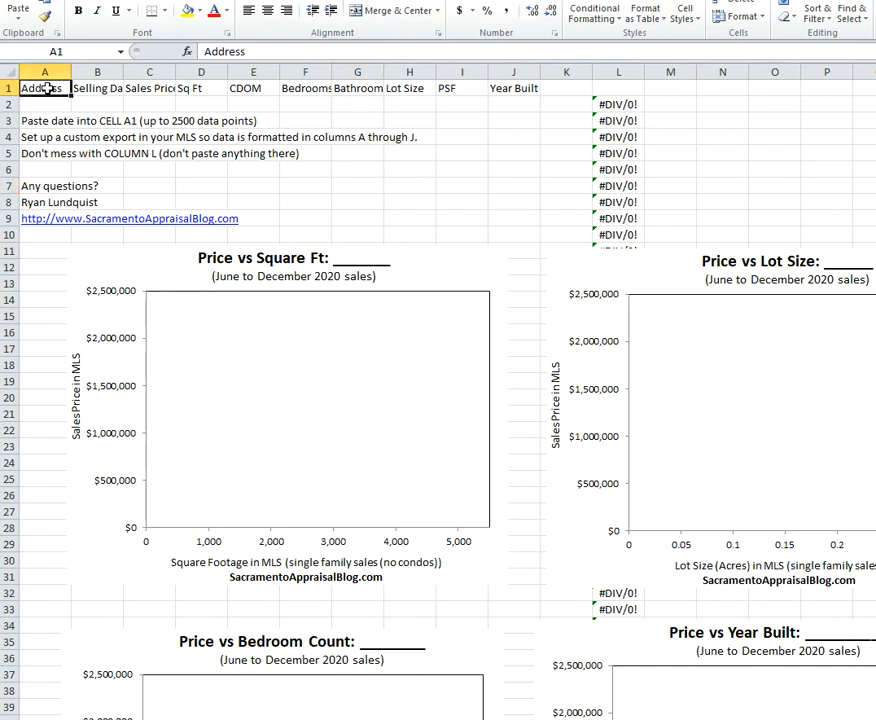
key("ctrl+v")
left_click(342, 163)
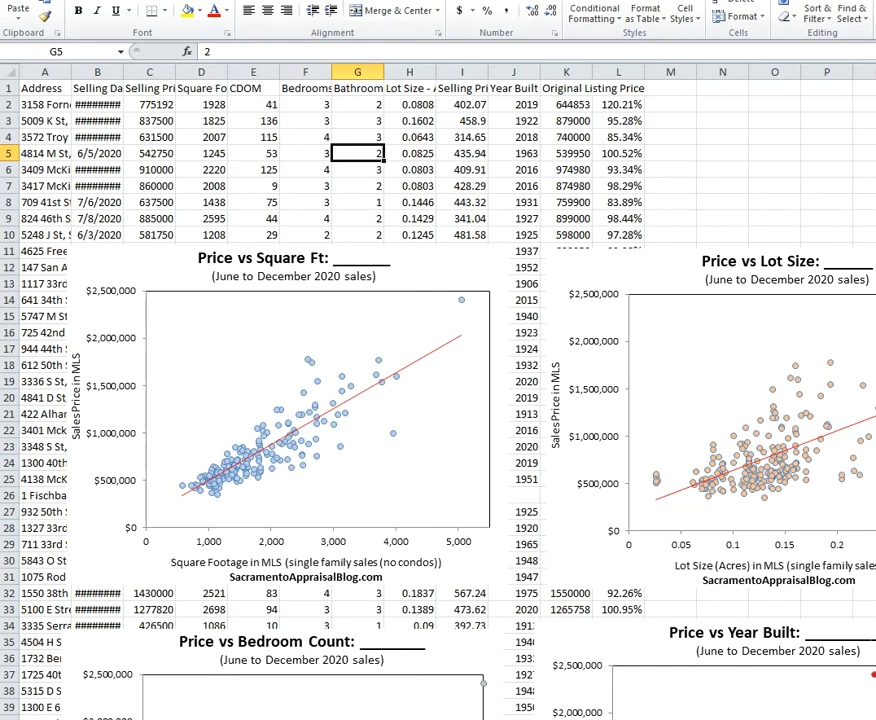
Examine the populated charts of price by square footage, lot size, bedrooms and year built, plus price per square foot by square footage.
scroll(440, 380, "right", 1)
scroll(440, 380, "left", 1)
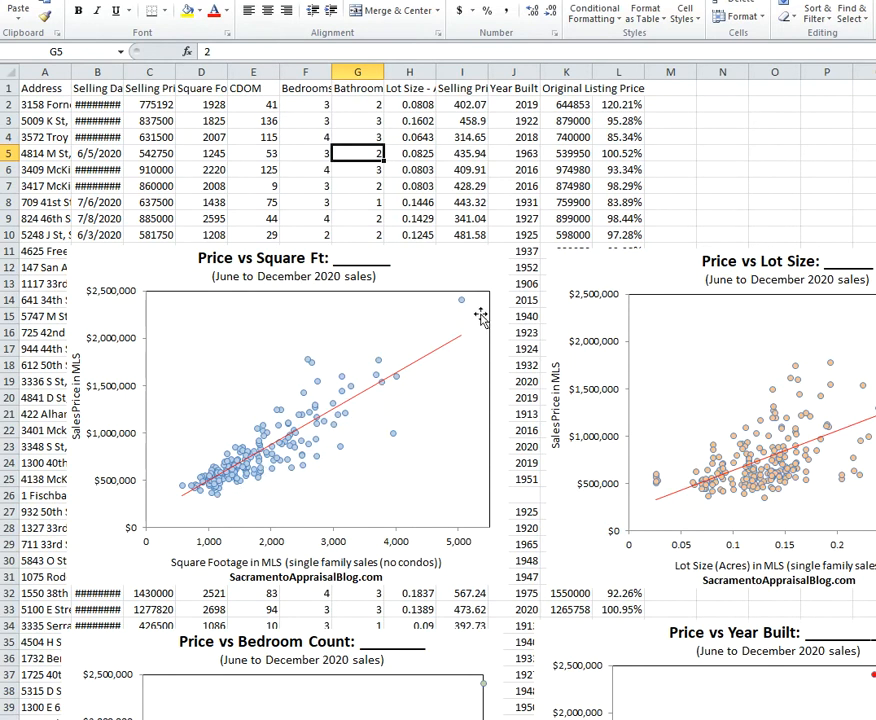
scroll(565, 463, "down", 3)
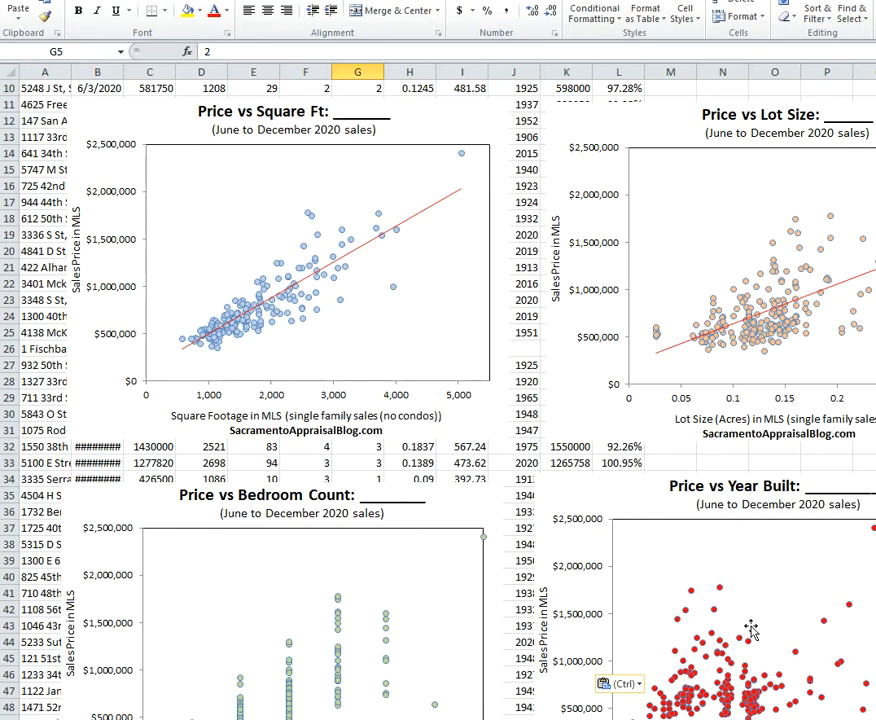
scroll(514, 348, "right", 3)
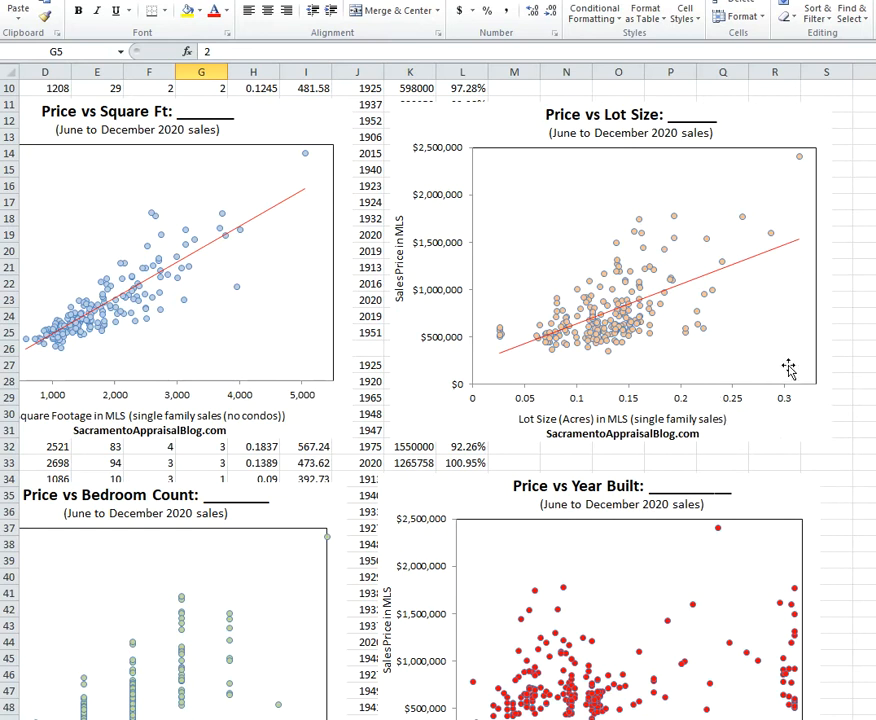
scroll(787, 368, "down", 1)
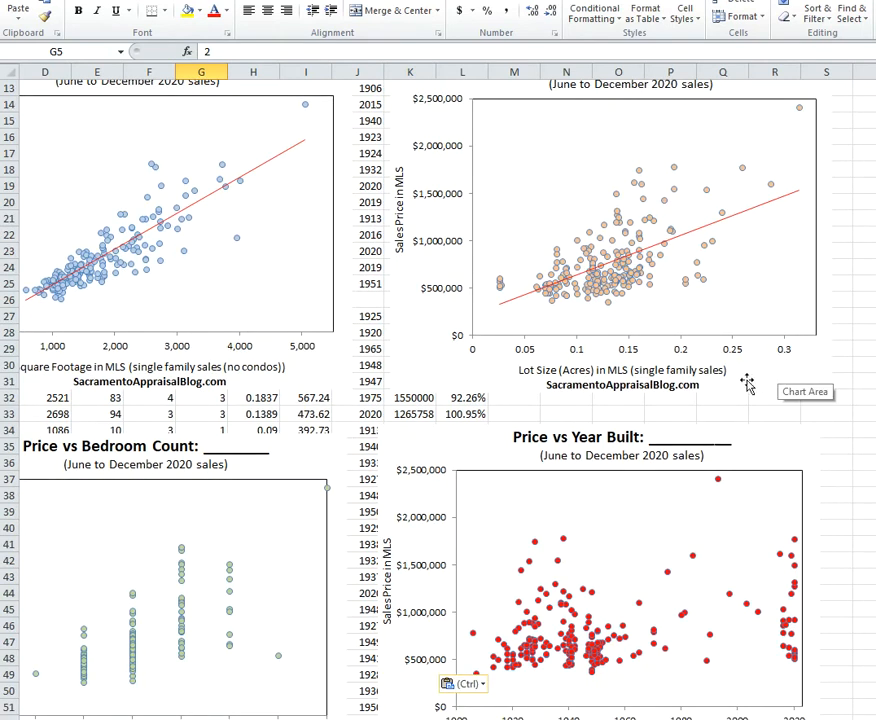
scroll(746, 383, "down", 4)
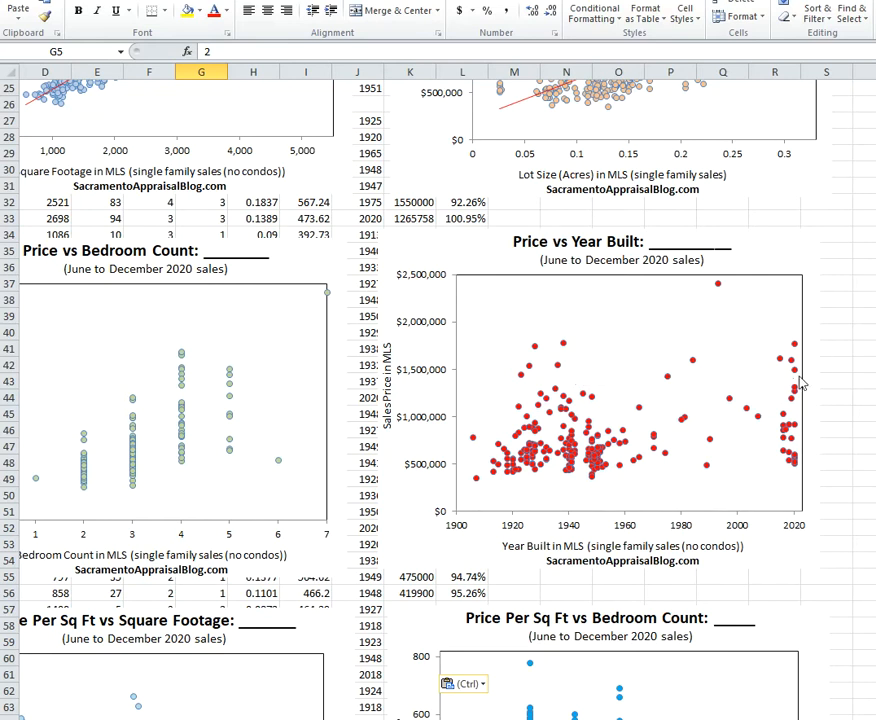
scroll(799, 380, "down", 6)
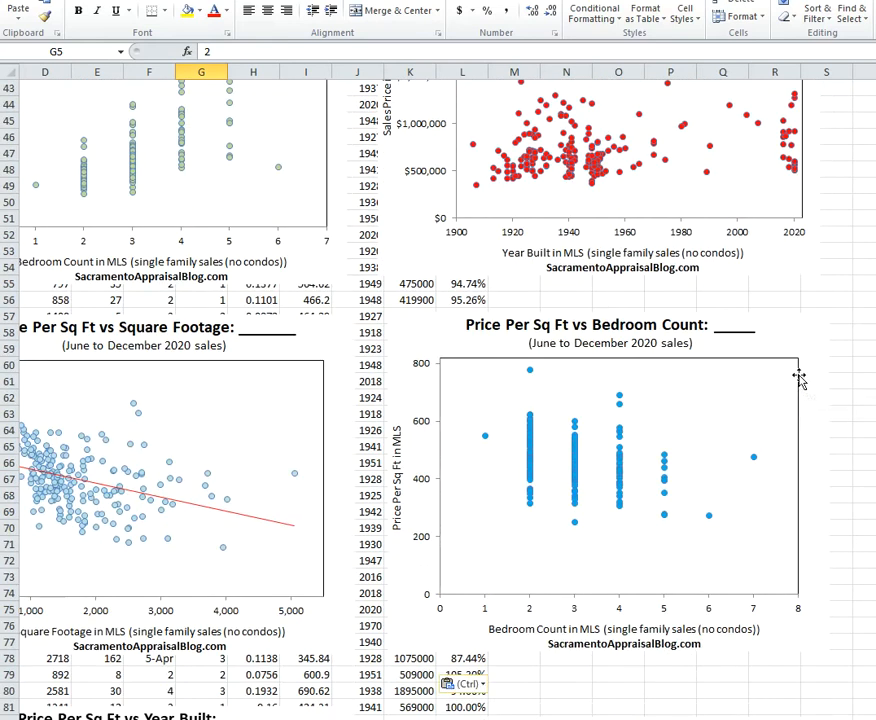
scroll(799, 378, "down", 2)
scroll(455, 460, "left", 3)
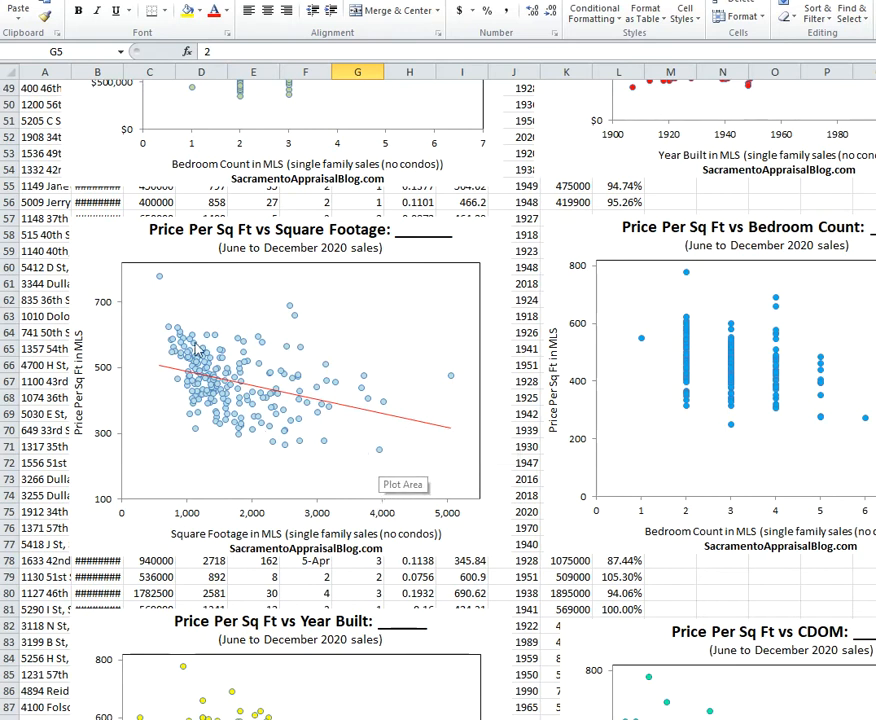
mouse_move(160, 284)
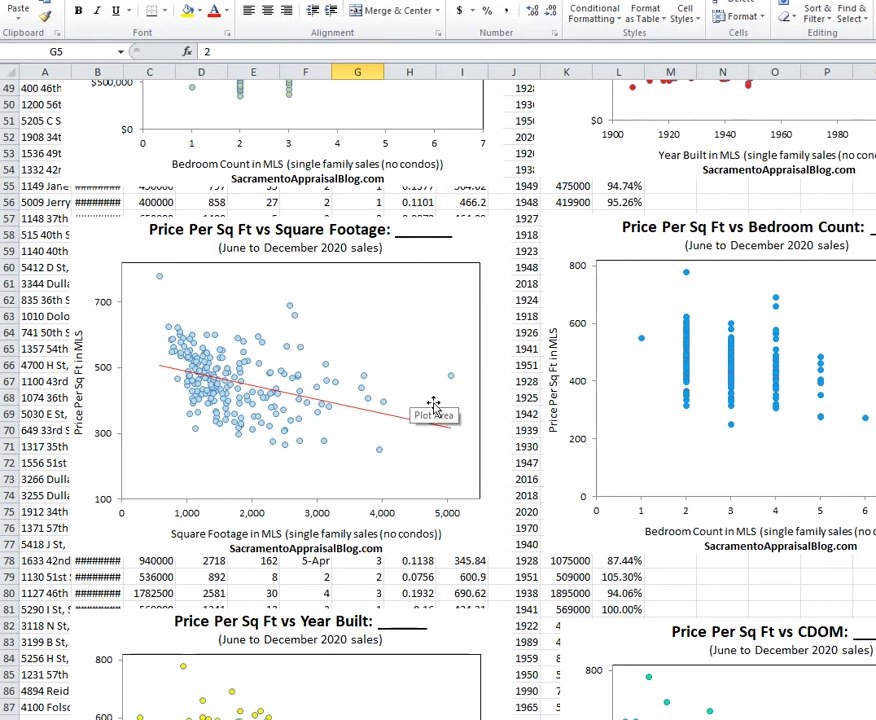
Examine the price per square foot charts by year built and CDOM, the price by bathroom count chart and the SP/OLP charts.
scroll(440, 405, "down", 3)
scroll(493, 392, "down", 6)
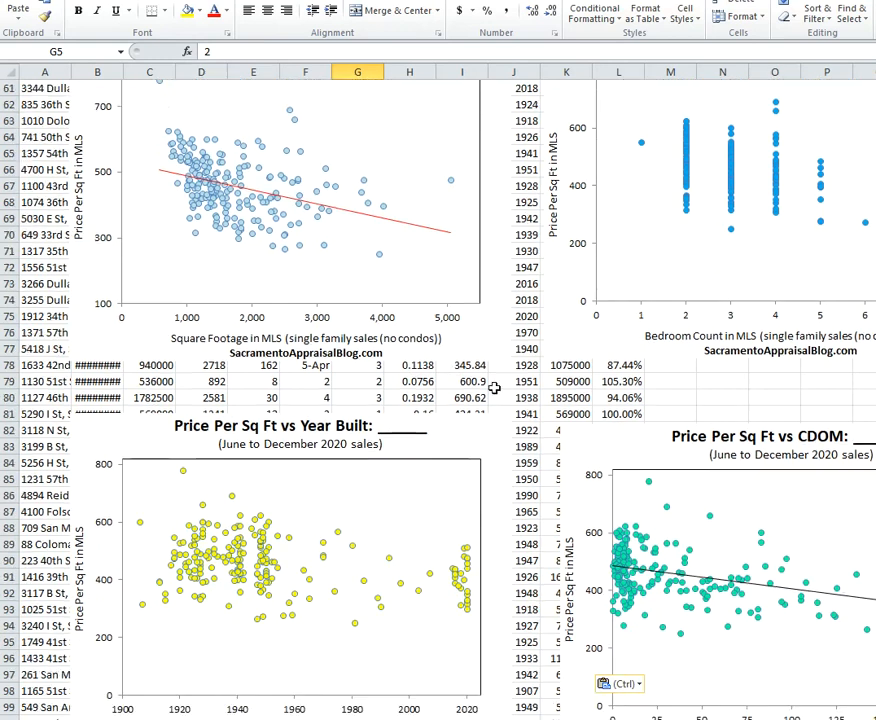
scroll(494, 392, "down", 9)
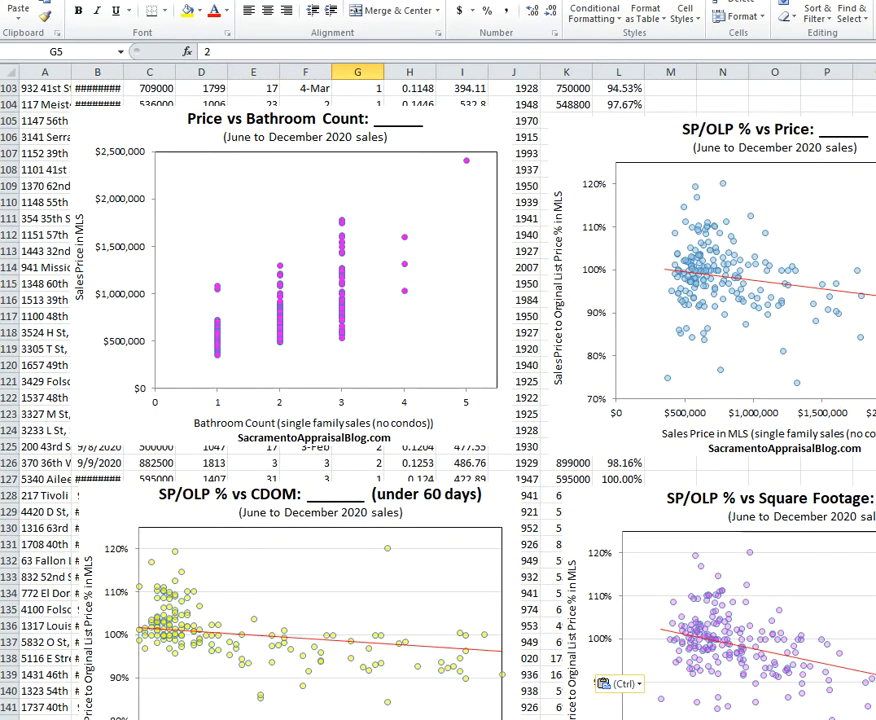
scroll(549, 692, "right", 5)
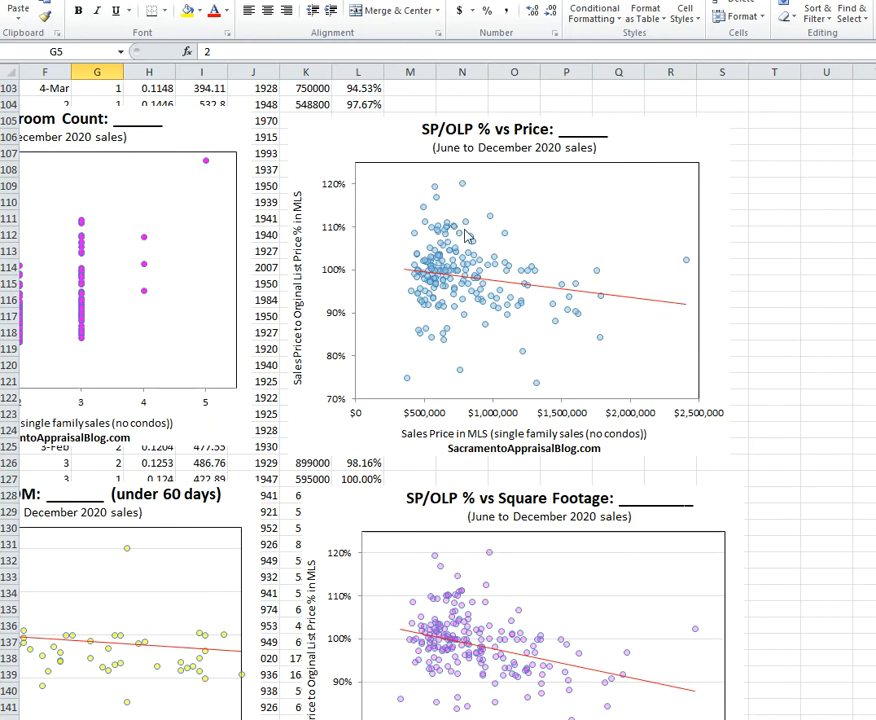
mouse_move(460, 191)
scroll(469, 245, "down", 4)
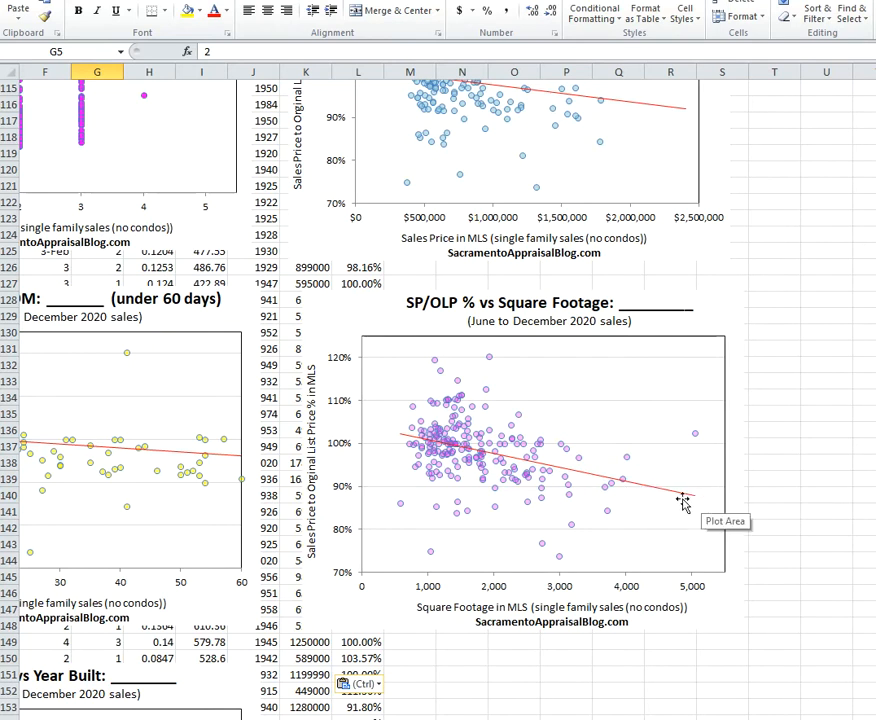
scroll(438, 400, "left", 5)
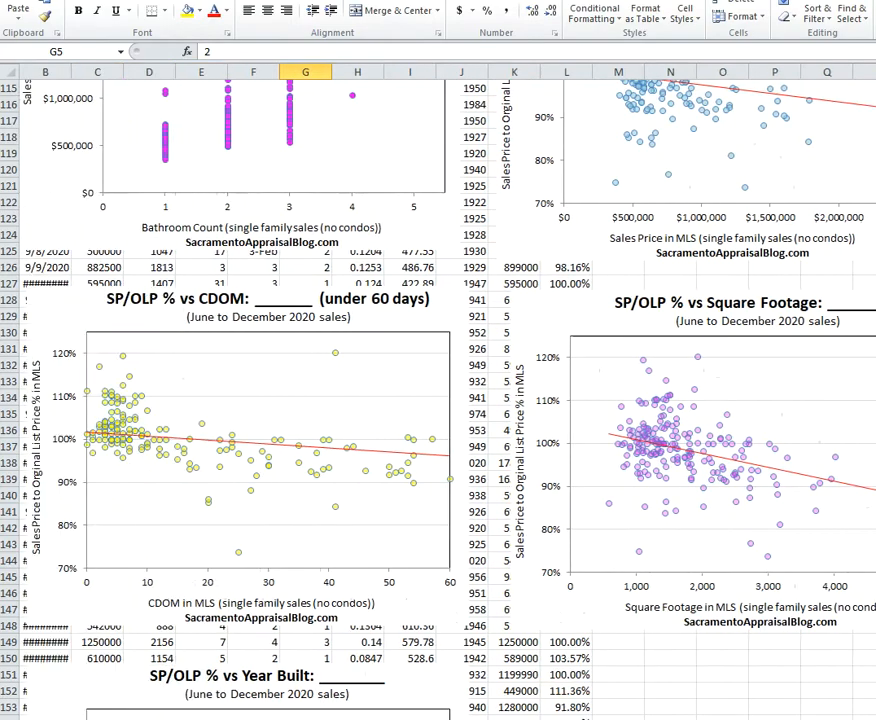
scroll(610, 638, "down", 6)
scroll(583, 605, "up", 1)
scroll(581, 605, "up", 20)
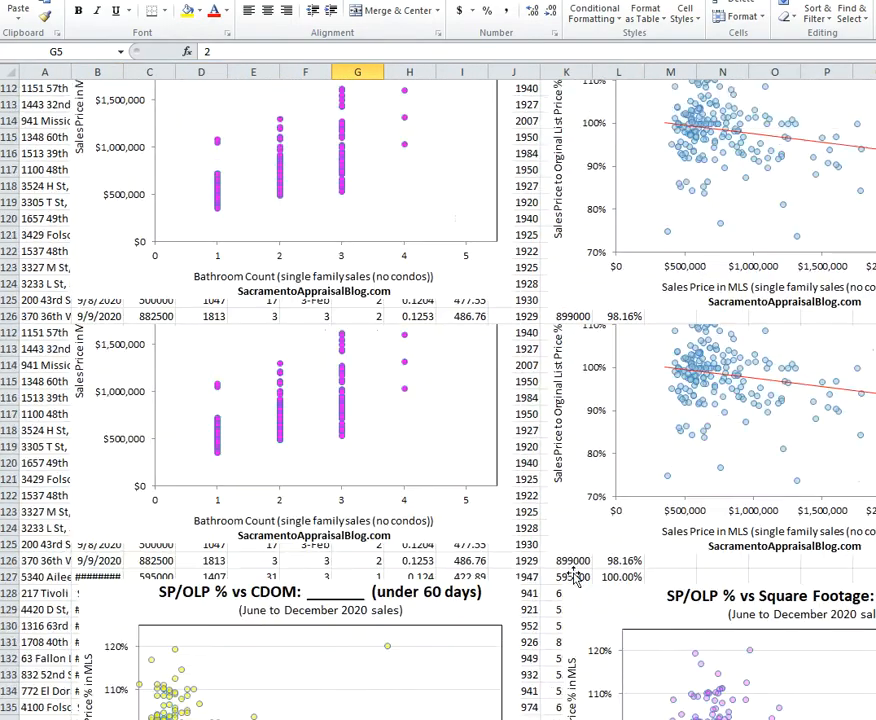
scroll(574, 530, "down", 1)
scroll(574, 530, "up", 6)
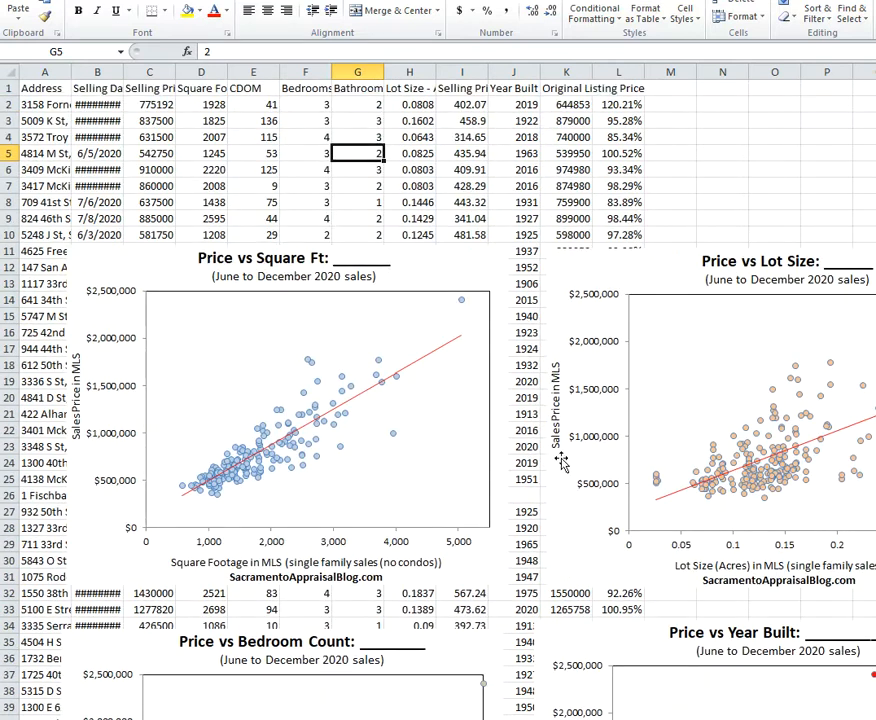
Undo the pasting of the sales data and deselect the pasted range.
left_click(517, 201)
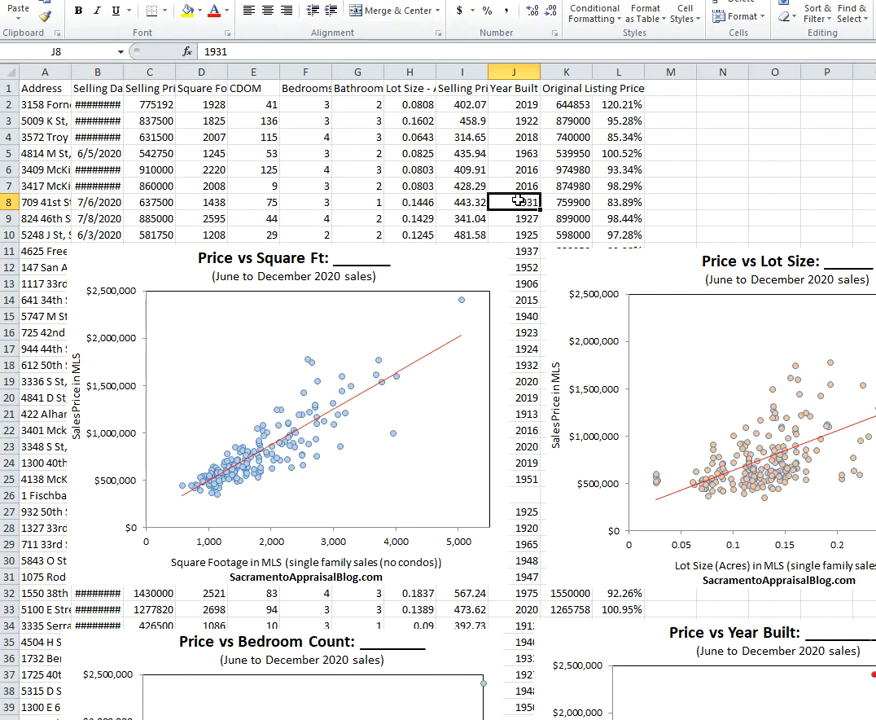
left_click(566, 170)
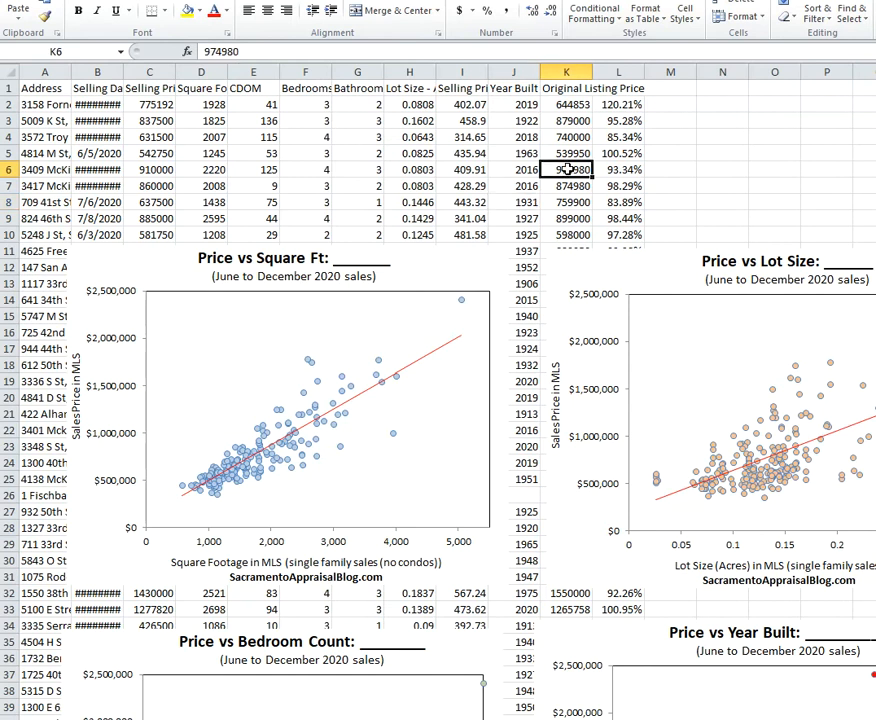
key("ctrl+z")
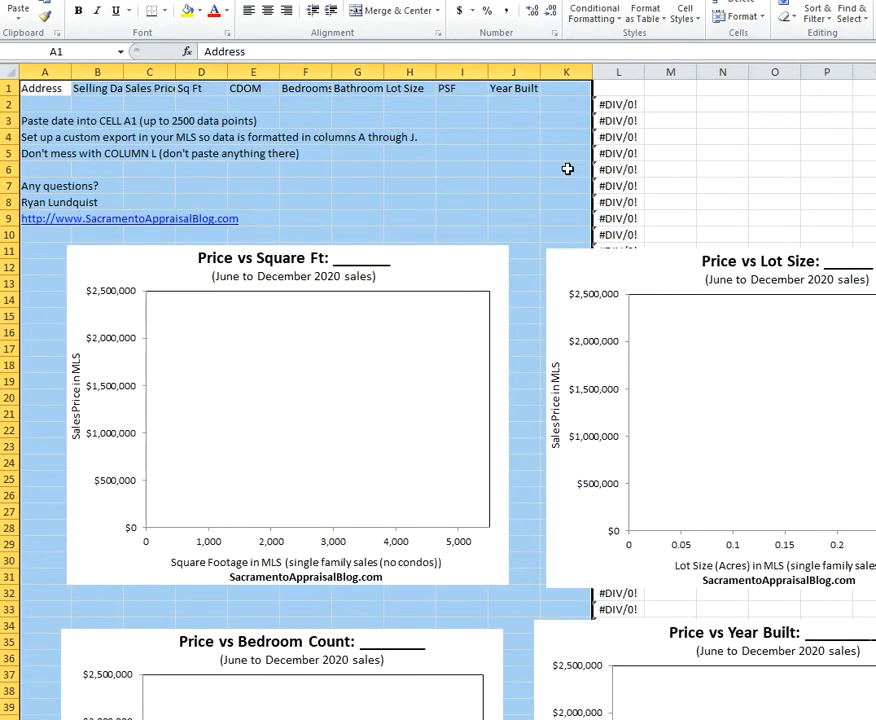
left_click(567, 169)
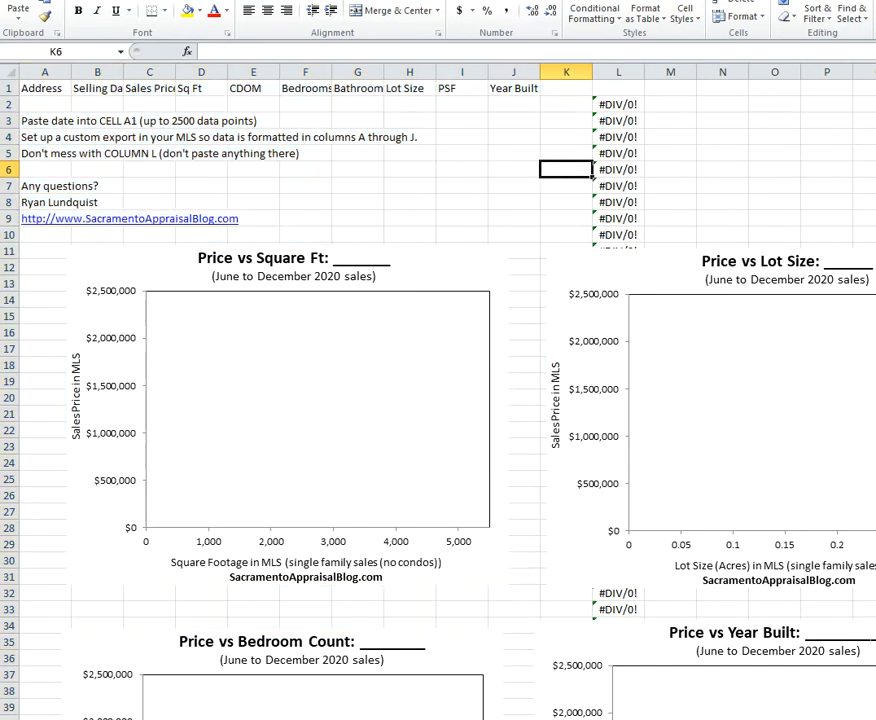
Switch to the MetroList MLS site in the browser and open its Custom Export Setup page.
mouse_move(337, 719)
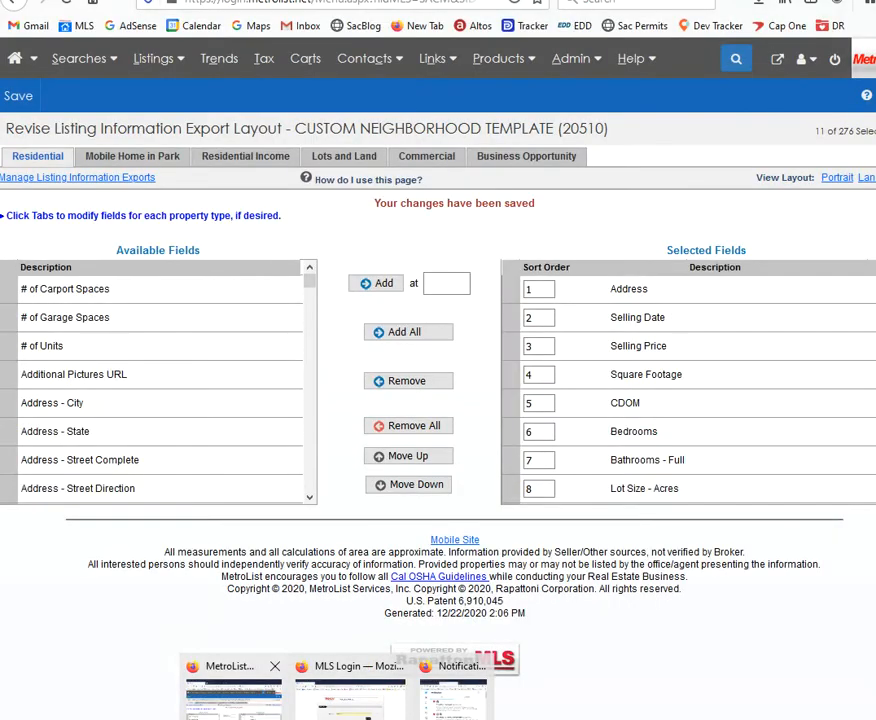
left_click(232, 690)
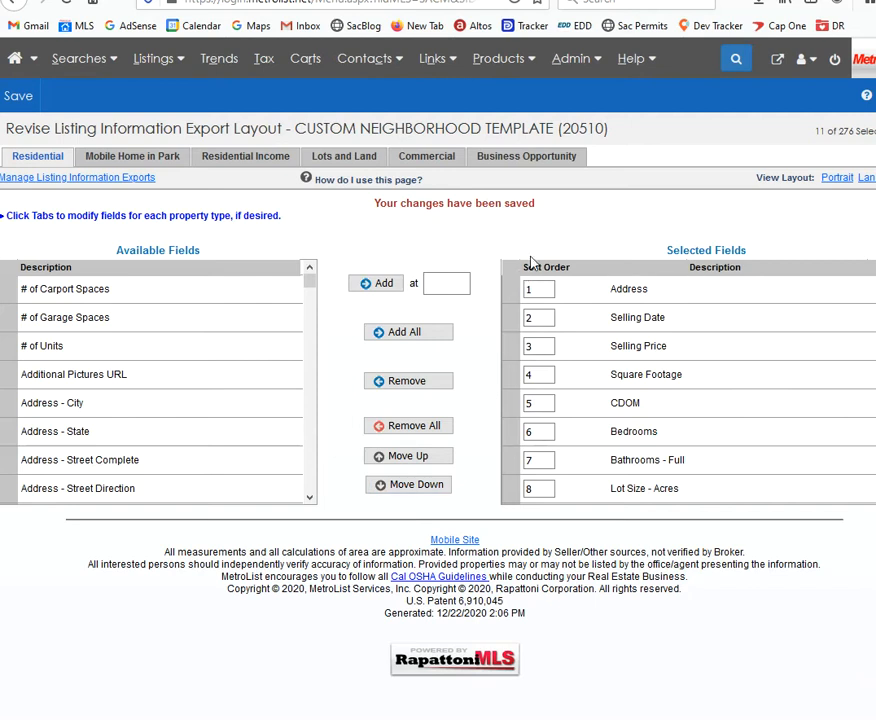
left_click(573, 59)
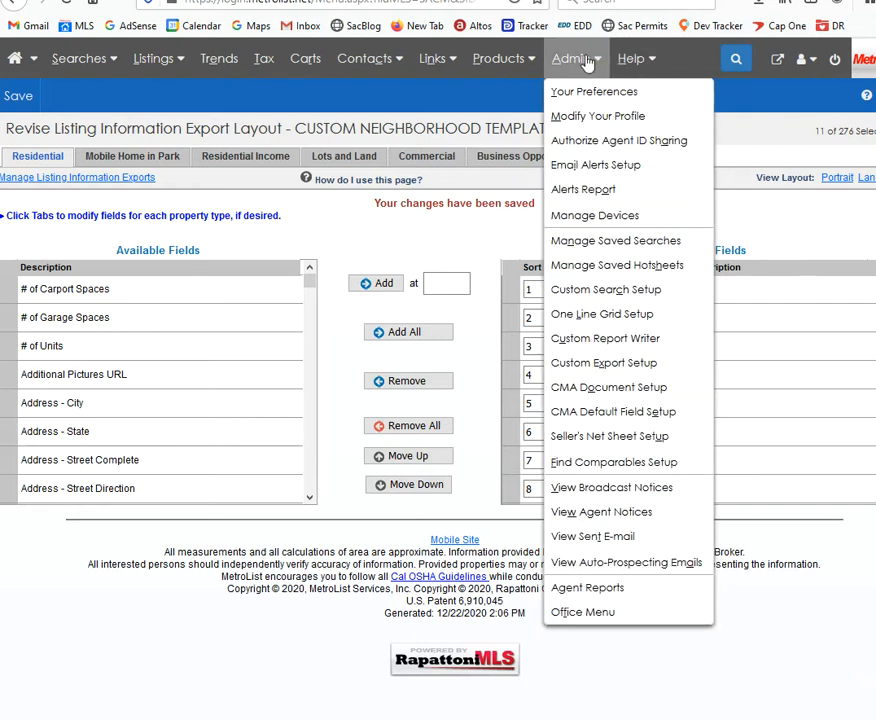
left_click(630, 364)
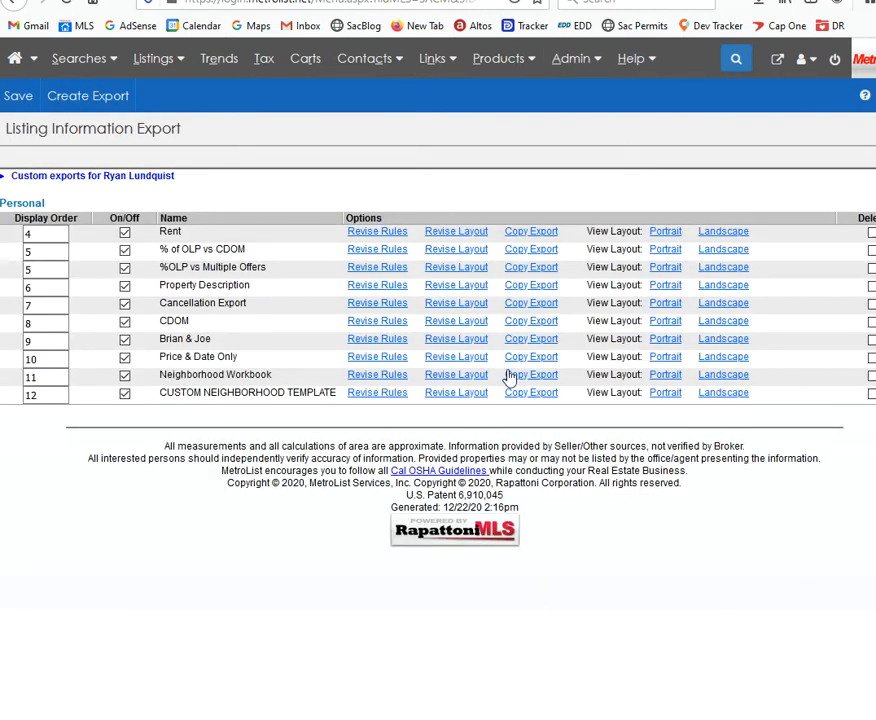
Start a new listing information export and name it CUSTOM EXPORT EXAMPLE.
left_click(113, 104)
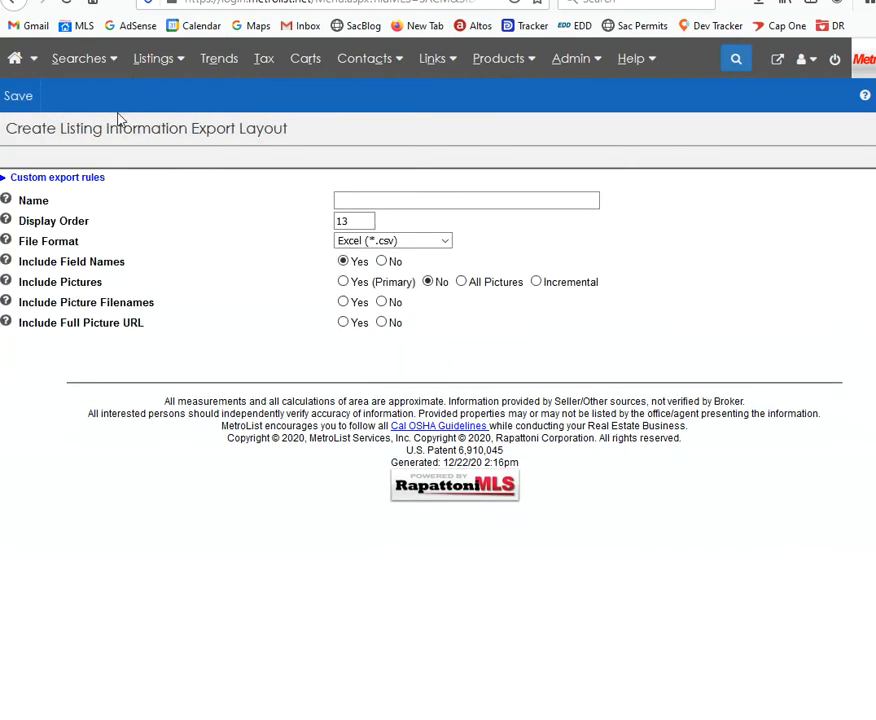
left_click(360, 203)
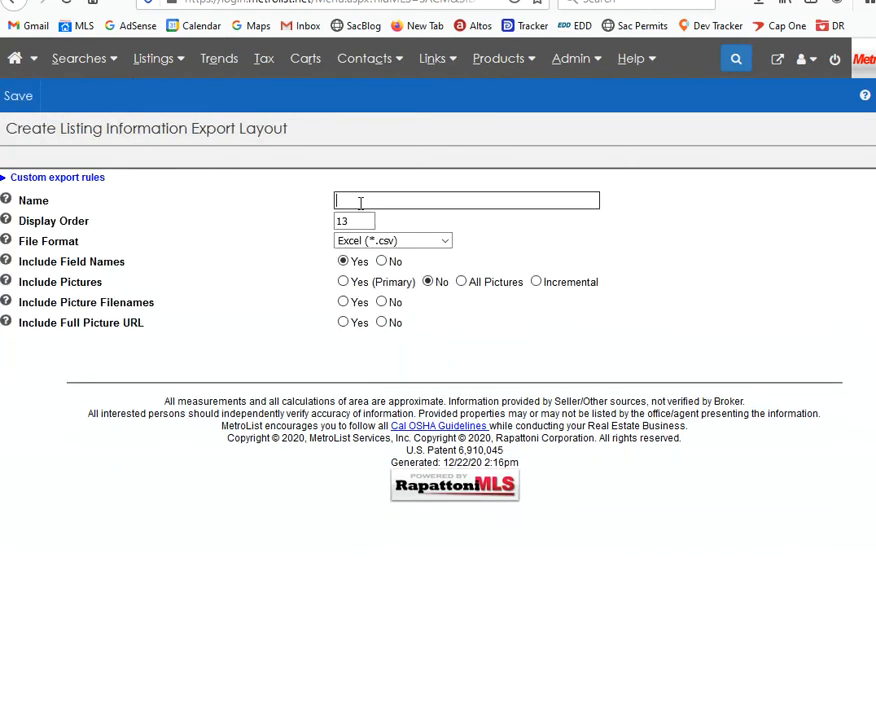
type("CUSTOM EXPORT EXAMPLE")
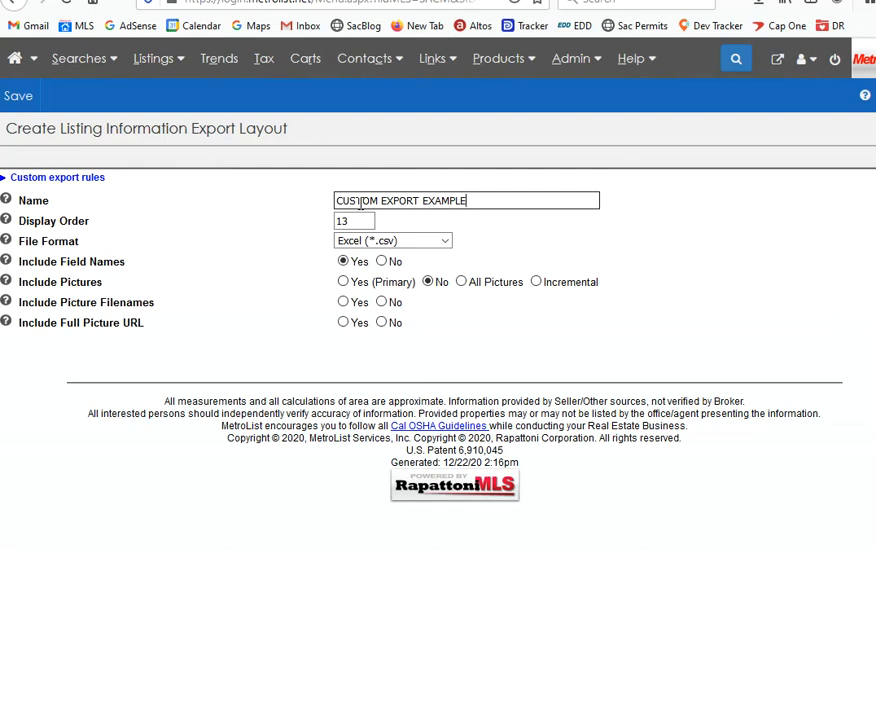
Save the new export layout and add Address as its first selected residential field.
left_click(22, 103)
scroll(222, 330, "down", 10)
scroll(274, 344, "down", 4)
left_click_drag(308, 313, 309, 283)
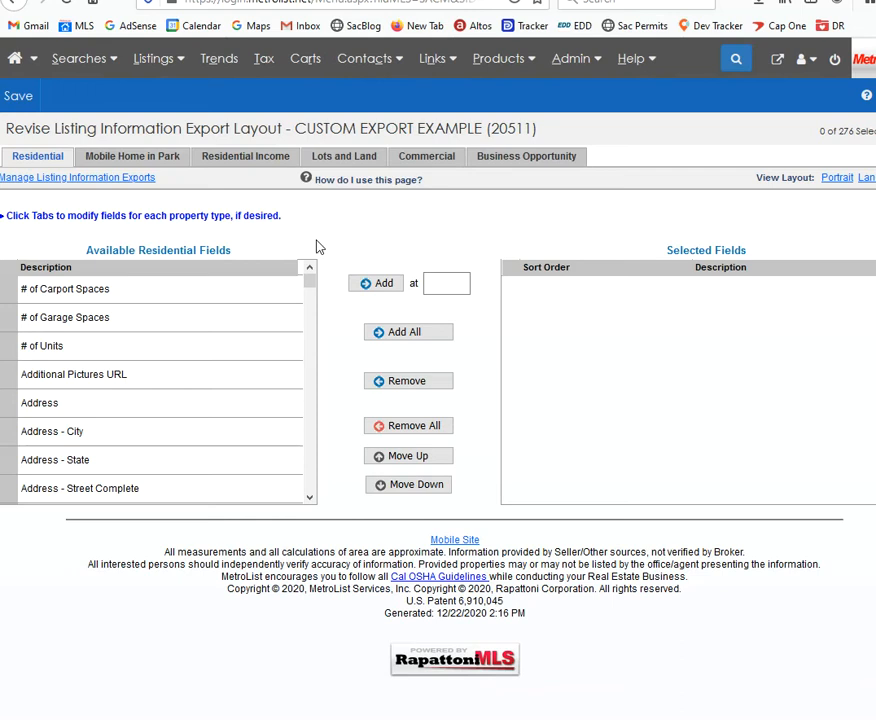
left_click(108, 406)
left_click(377, 287)
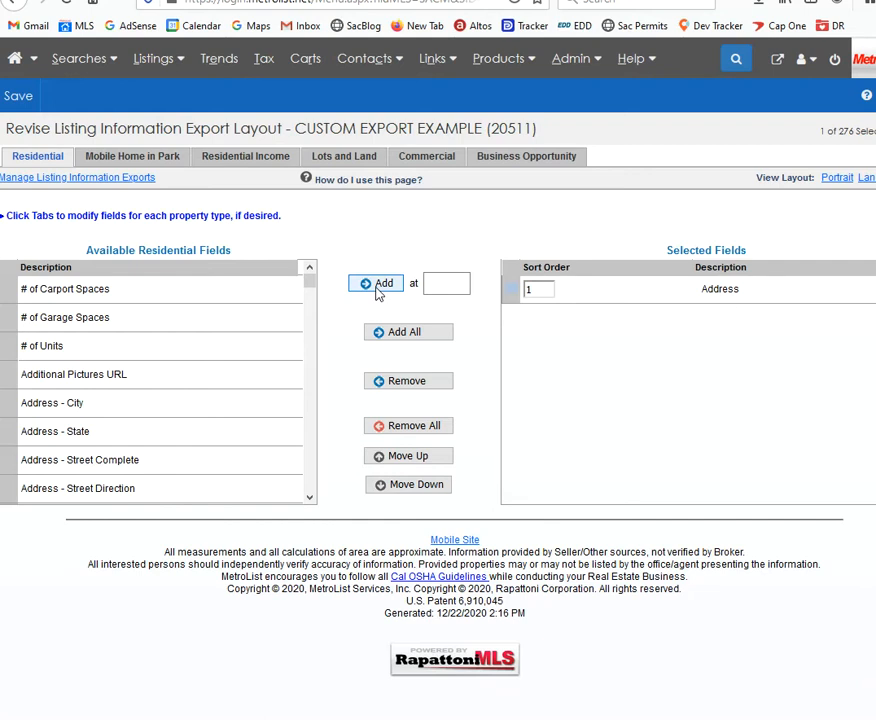
Add the Selling Date and Selling Price residential fields to the export after Address.
scroll(268, 383, "down", 10)
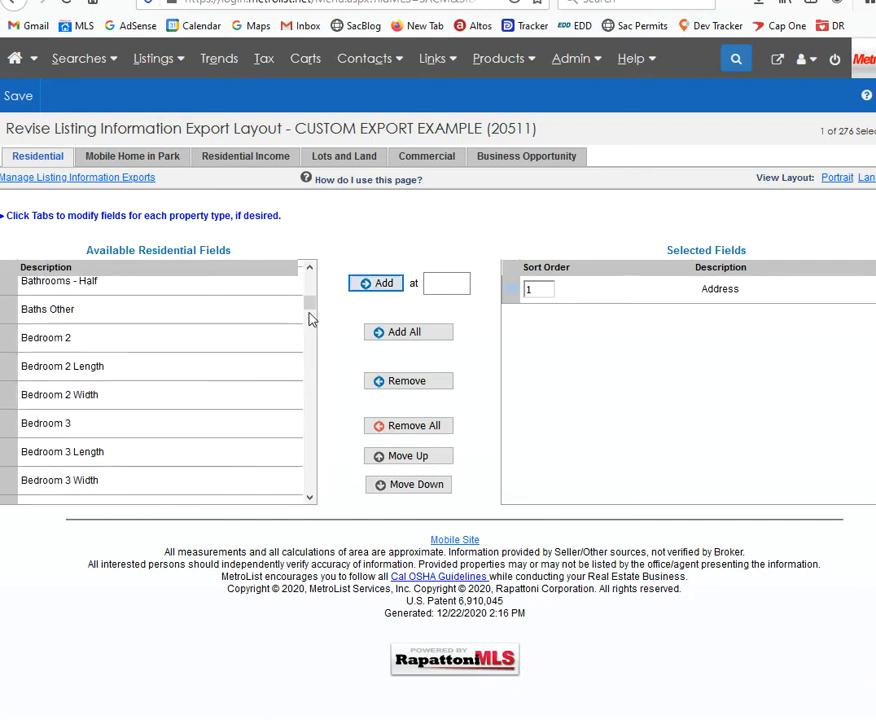
left_click_drag(311, 326, 303, 461)
scroll(240, 446, "down", 3)
left_click(147, 414)
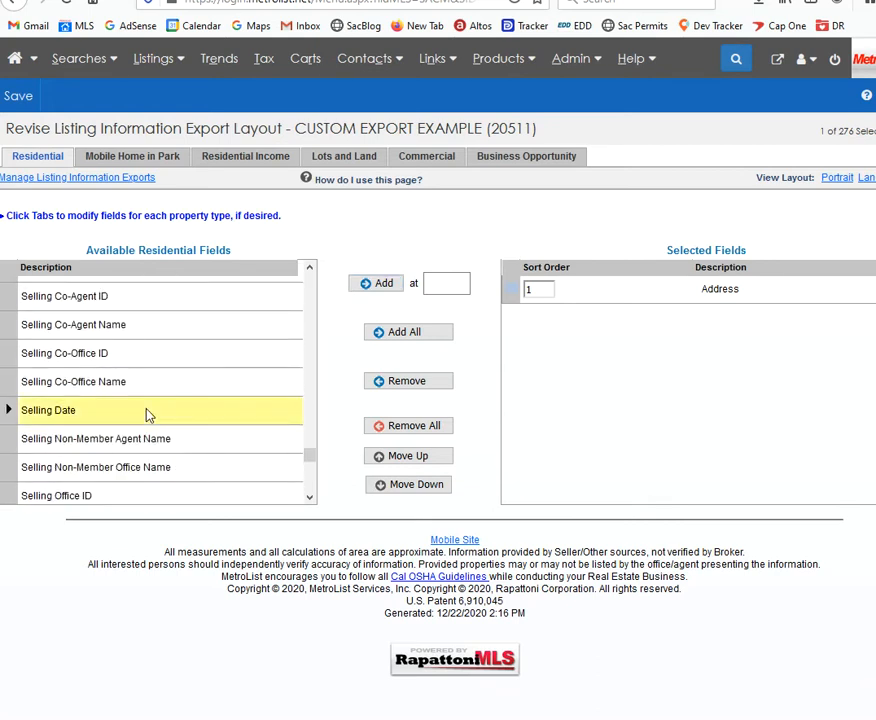
left_click(377, 288)
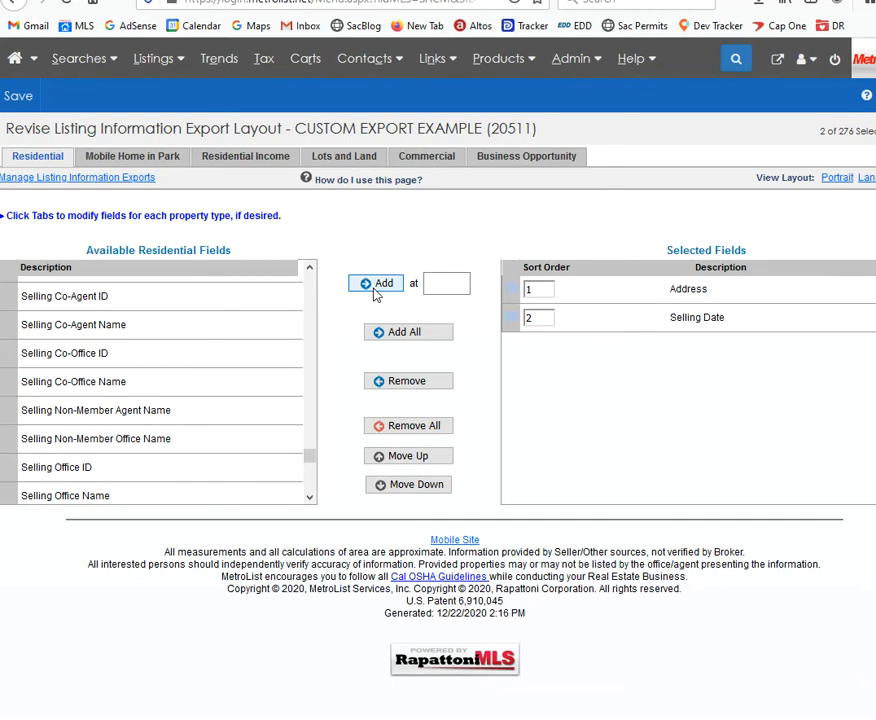
scroll(196, 398, "down", 3)
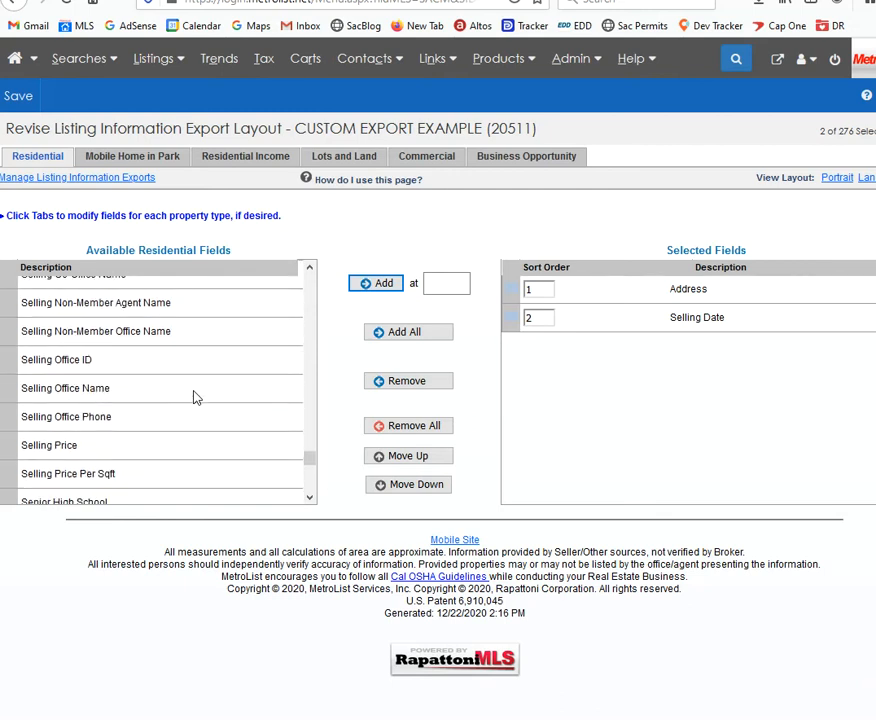
left_click(113, 445)
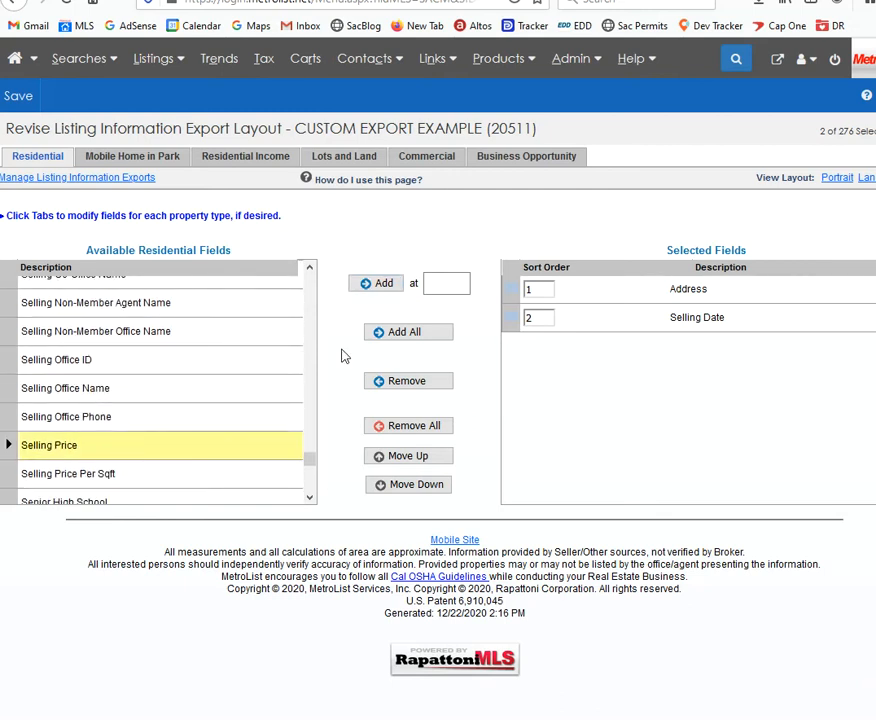
left_click(383, 285)
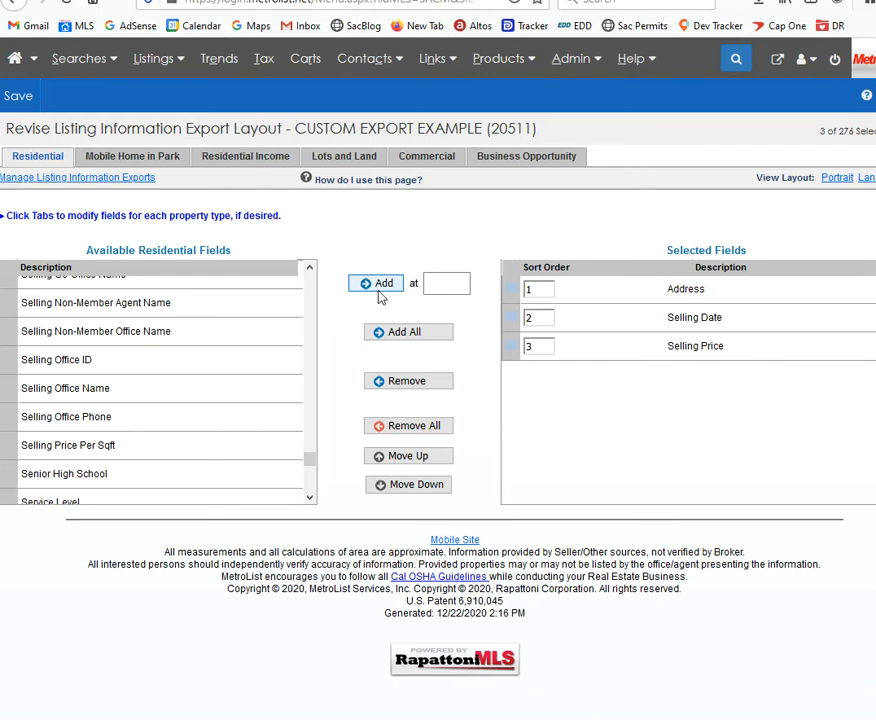
Add the Square Footage and CDOM residential fields to the export as the fourth and fifth fields.
scroll(165, 408, "down", 5)
scroll(165, 408, "down", 2)
left_click(133, 407)
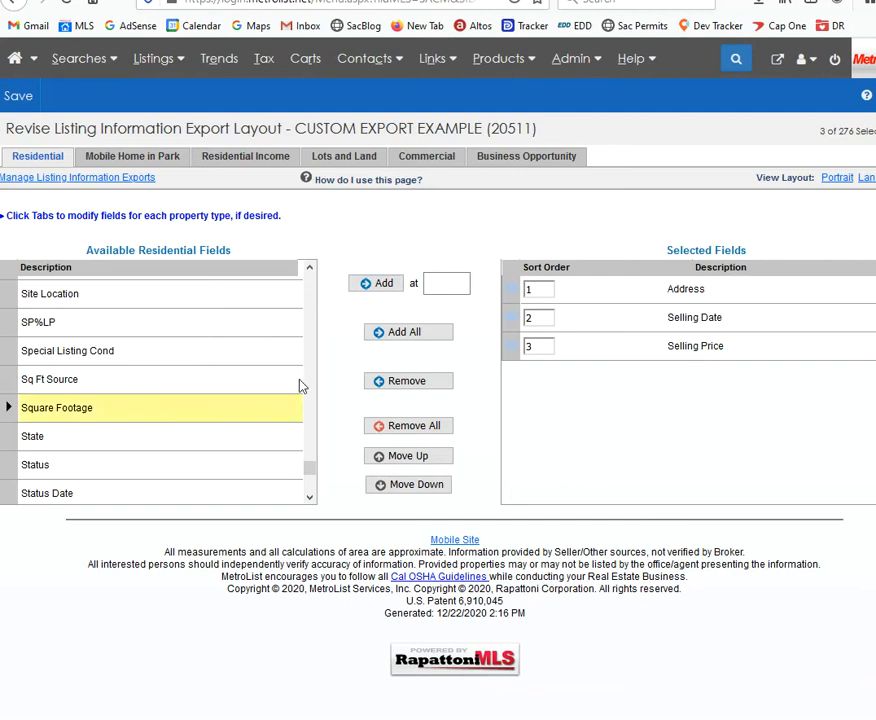
left_click(380, 285)
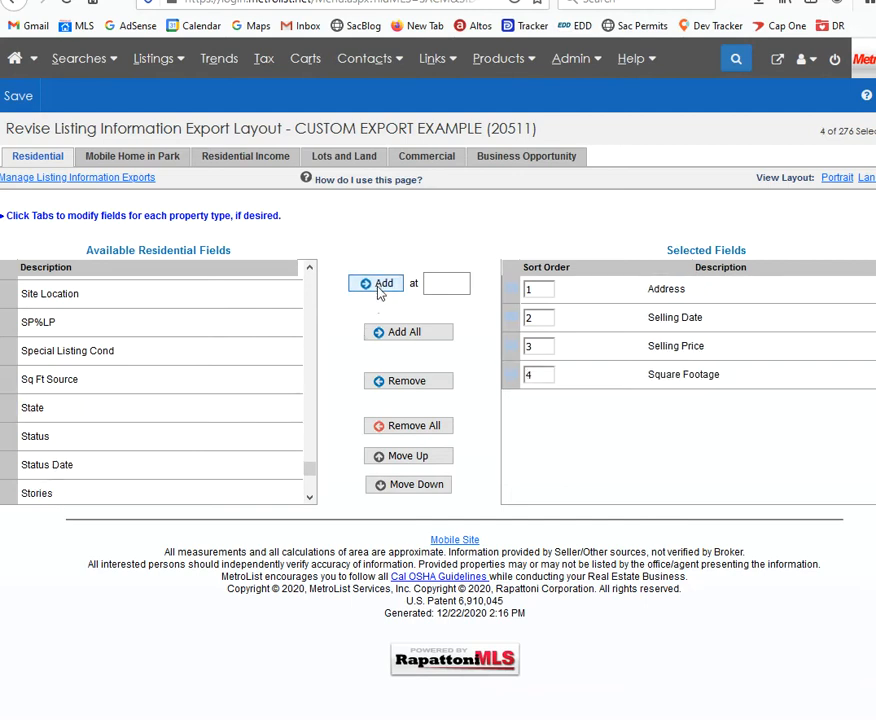
left_click_drag(309, 467, 309, 285)
left_click(125, 416)
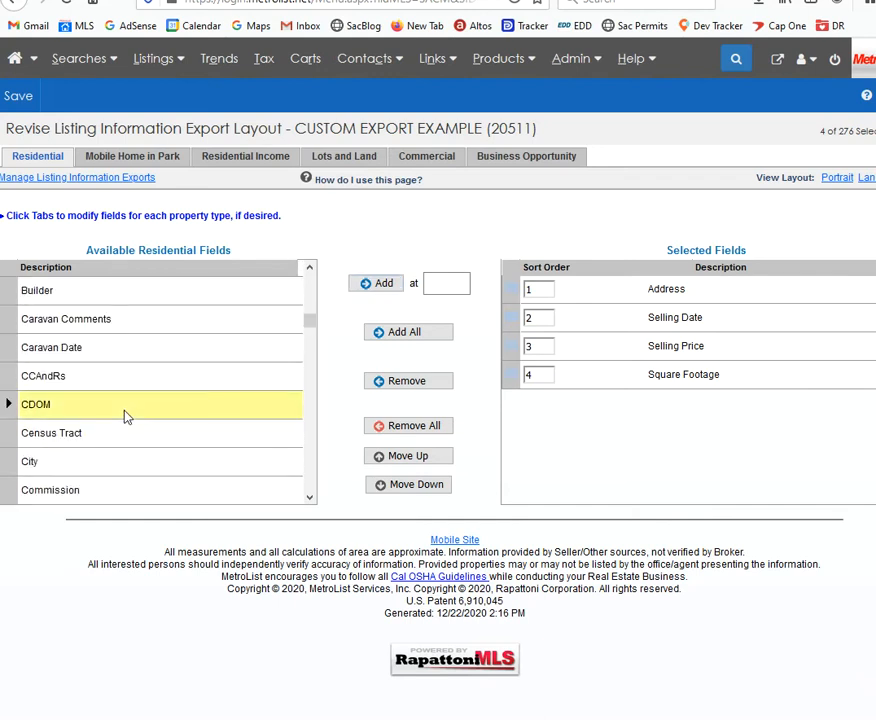
left_click(382, 286)
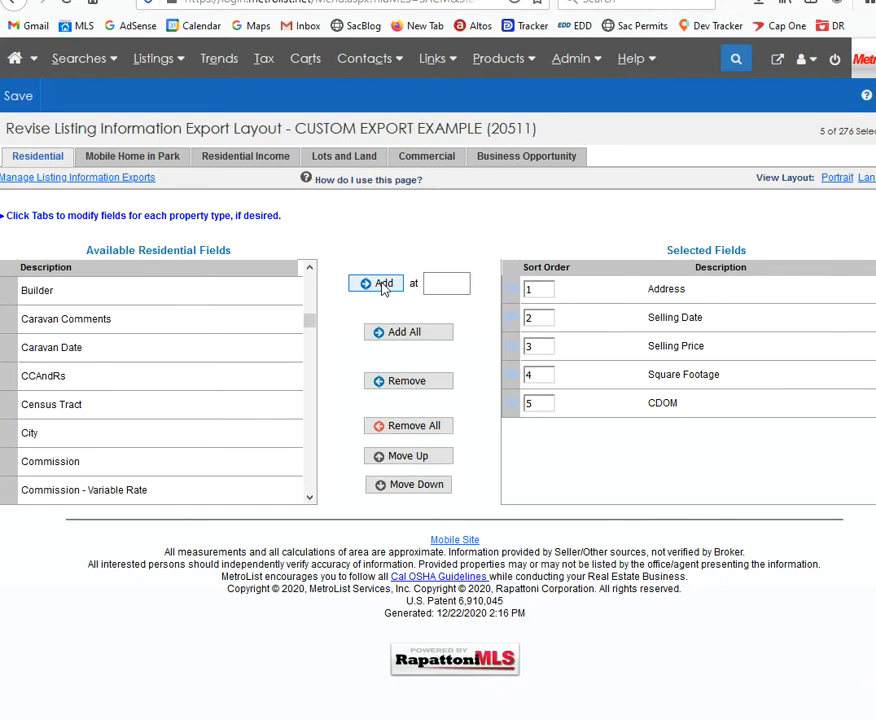
Add the Bedrooms and Bathrooms - Full residential fields to the export as the sixth and seventh fields.
scroll(168, 418, "up", 5)
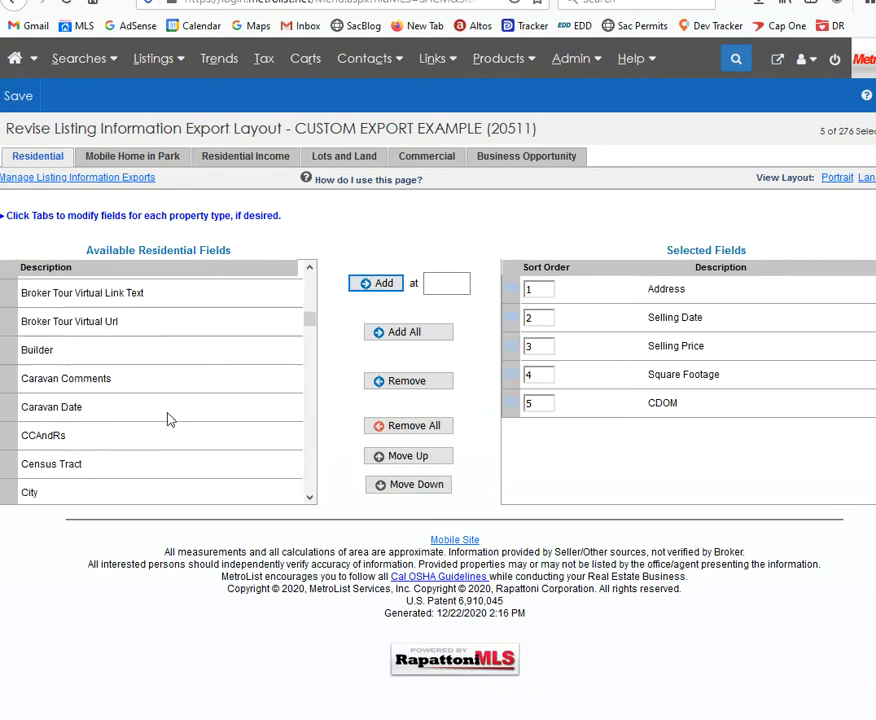
scroll(168, 418, "up", 3)
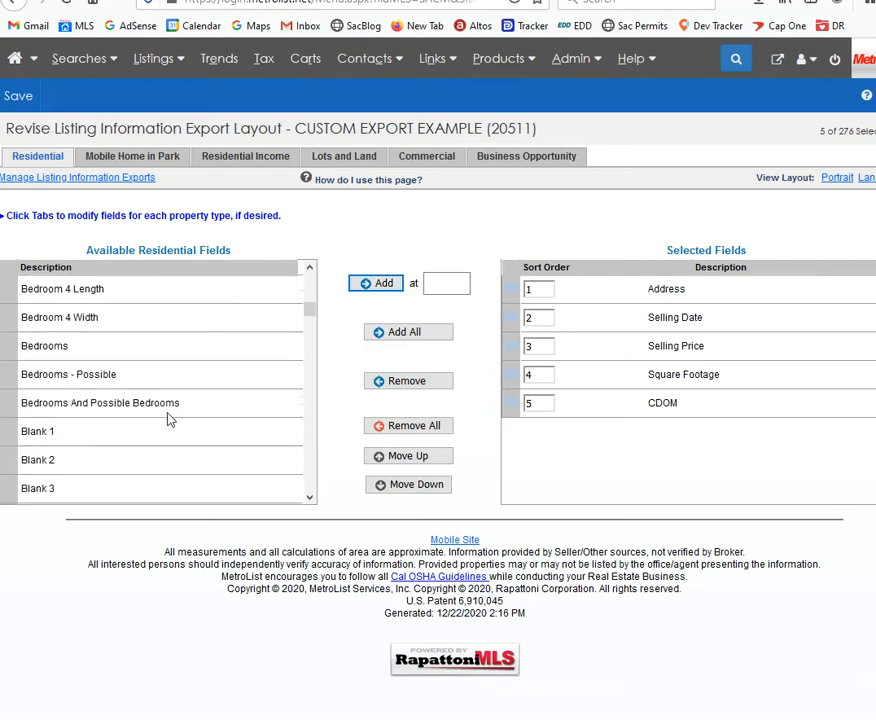
left_click(101, 412)
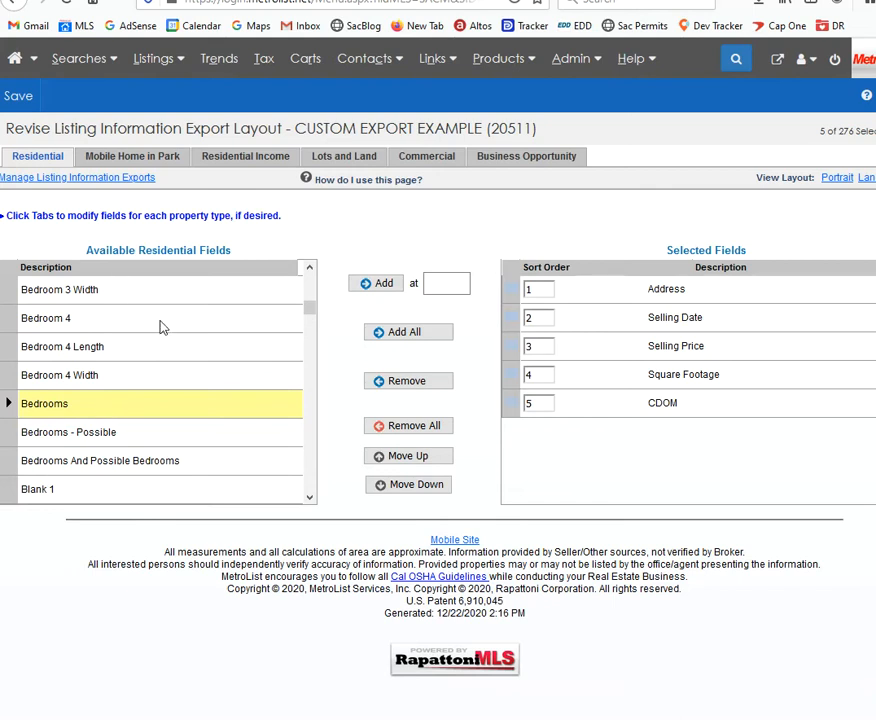
left_click(376, 286)
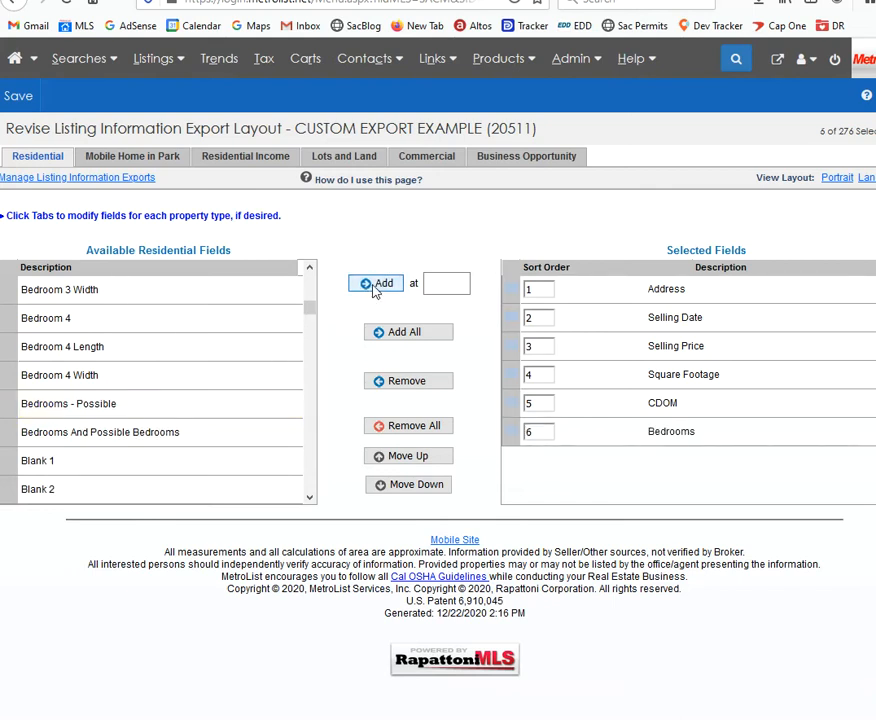
scroll(172, 407, "up", 3)
scroll(168, 407, "up", 4)
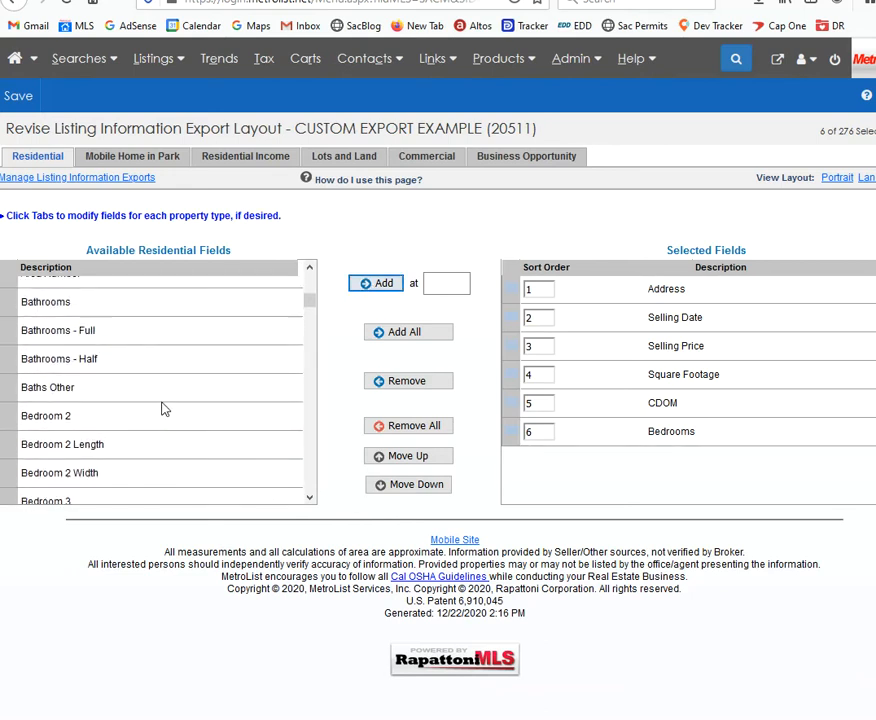
left_click(127, 364)
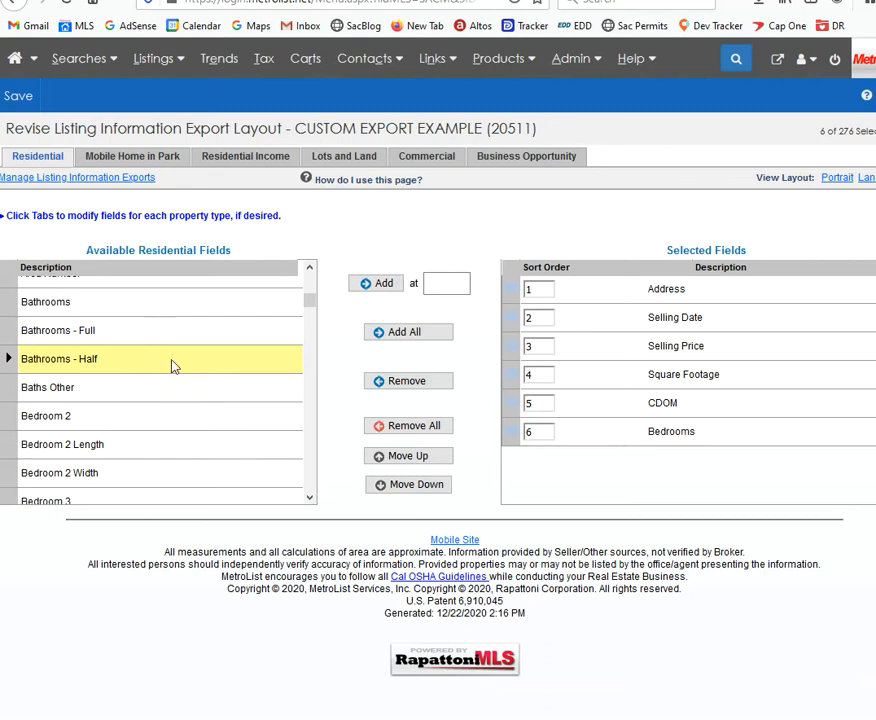
left_click(137, 334)
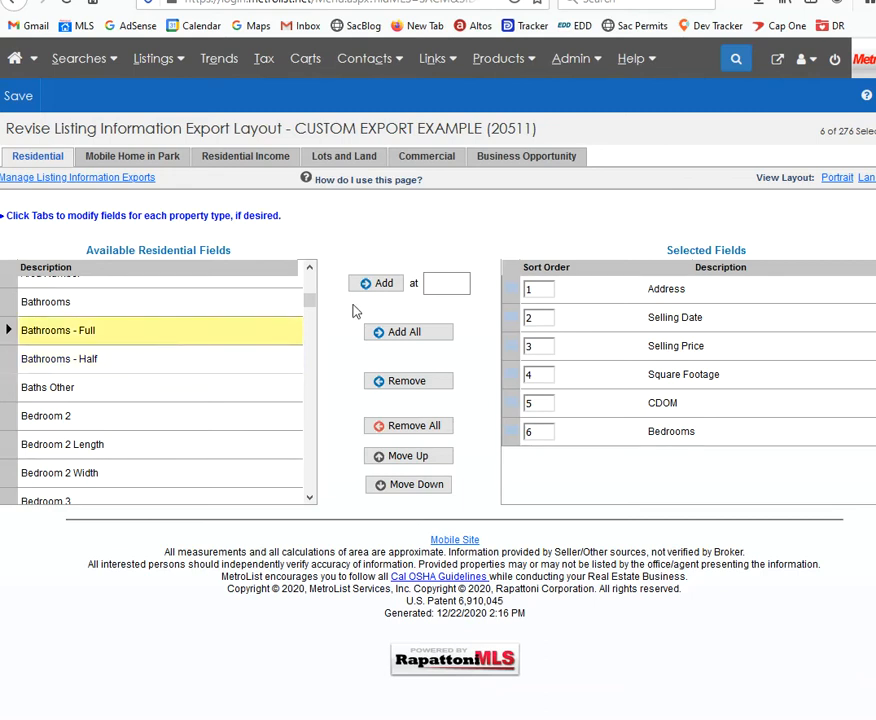
left_click(379, 285)
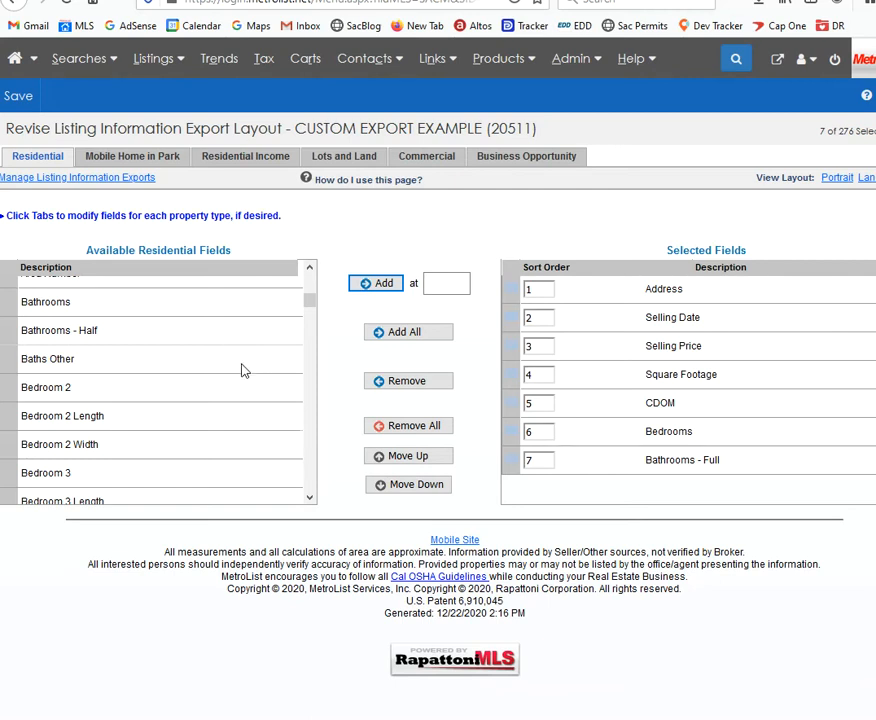
Add the Lot Size - Acres residential field to the export as the eighth field.
scroll(241, 371, "down", 15)
scroll(210, 399, "down", 15)
scroll(199, 402, "down", 10)
scroll(195, 406, "down", 5)
scroll(193, 411, "down", 5)
scroll(193, 411, "down", 5)
scroll(193, 411, "down", 4)
scroll(193, 411, "down", 1)
left_click(127, 390)
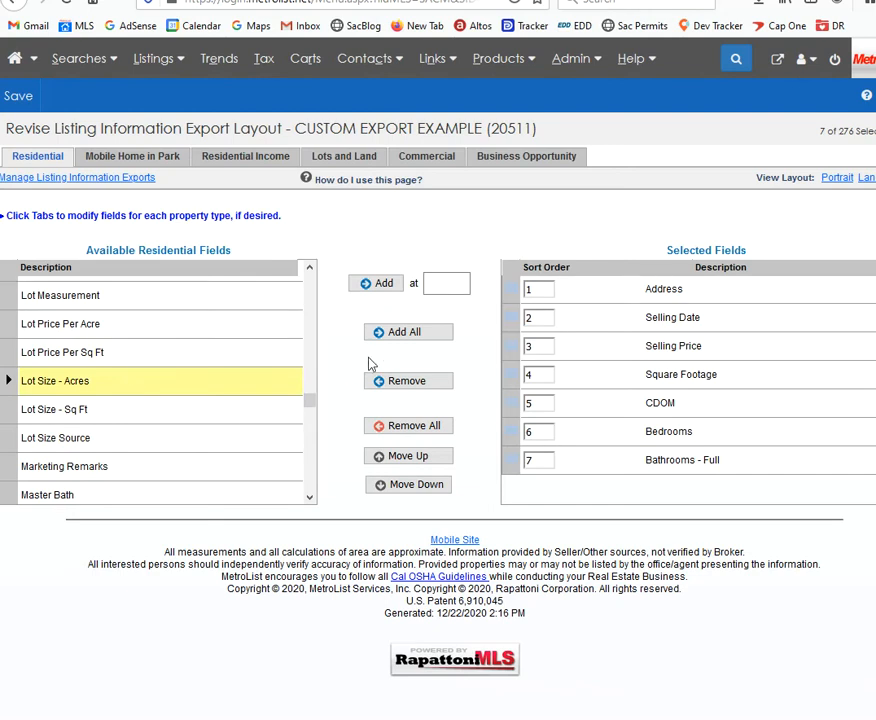
left_click(386, 287)
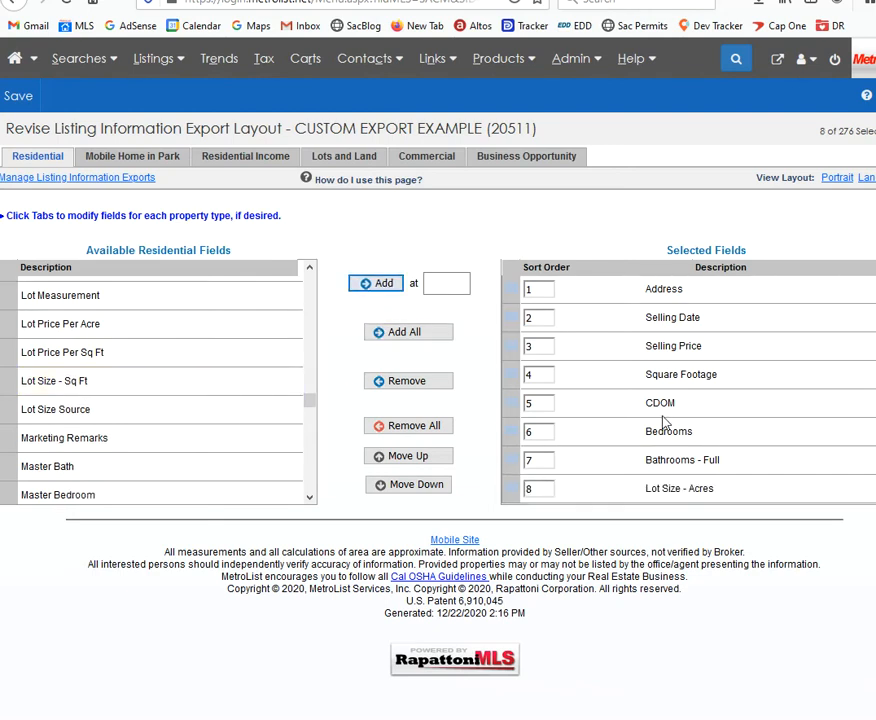
Add the Selling Price Per Sqft residential field to the export as the ninth field.
scroll(180, 428, "down", 10)
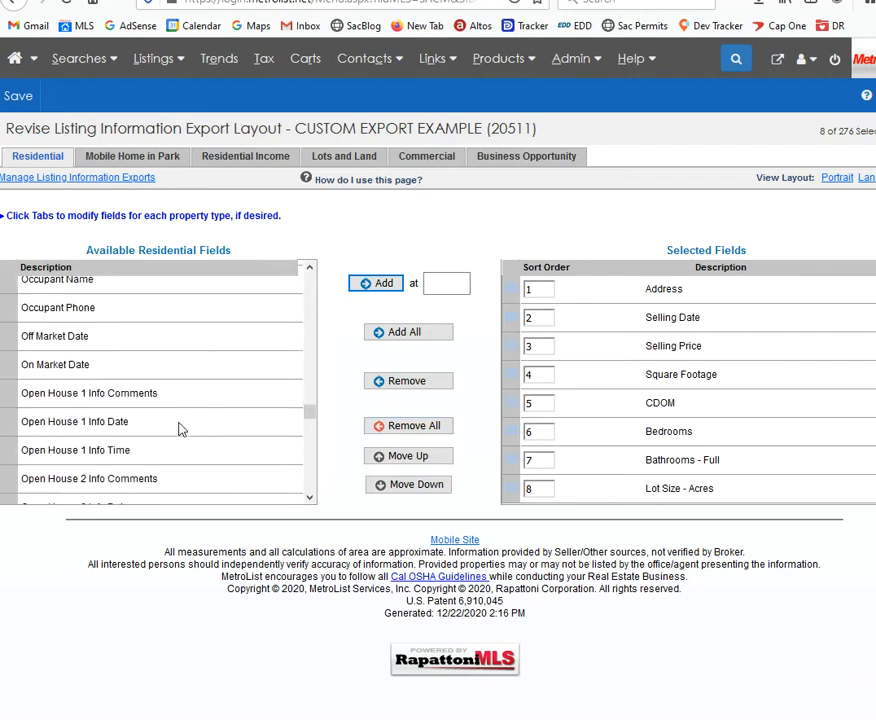
scroll(180, 428, "down", 10)
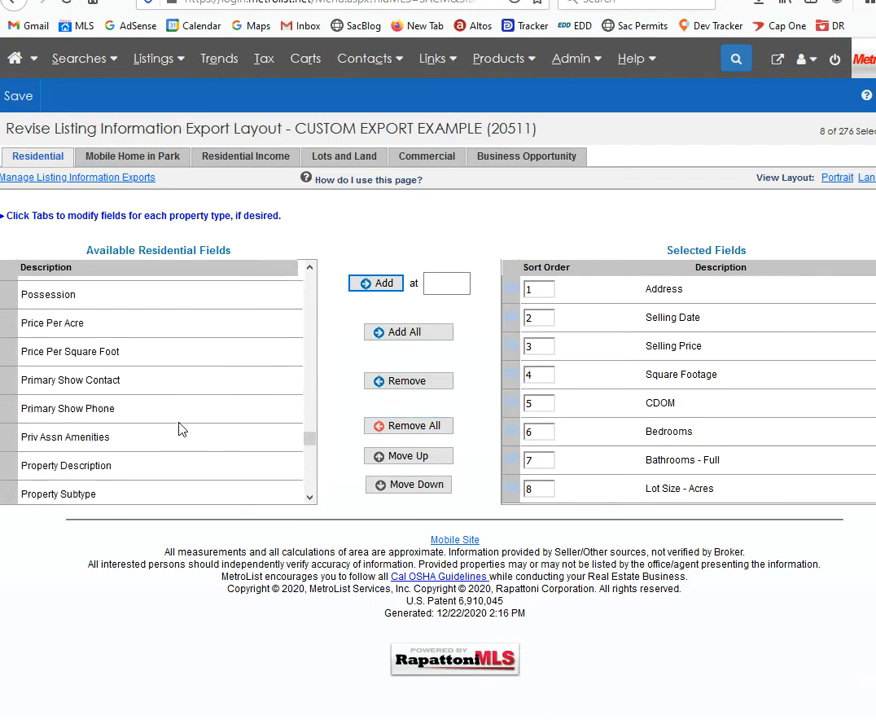
scroll(180, 428, "down", 6)
scroll(180, 428, "down", 6)
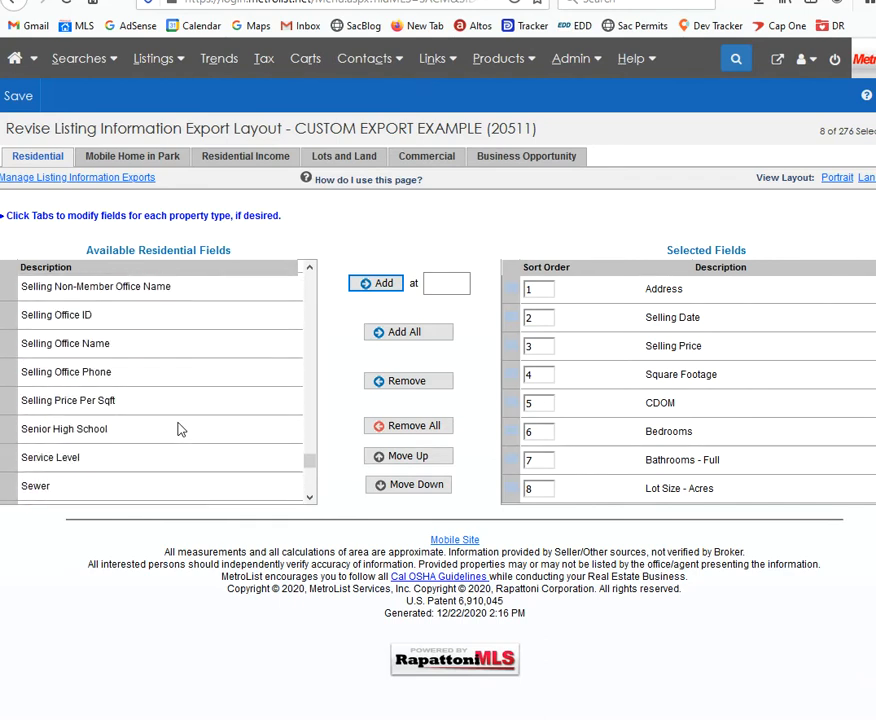
left_click(150, 403)
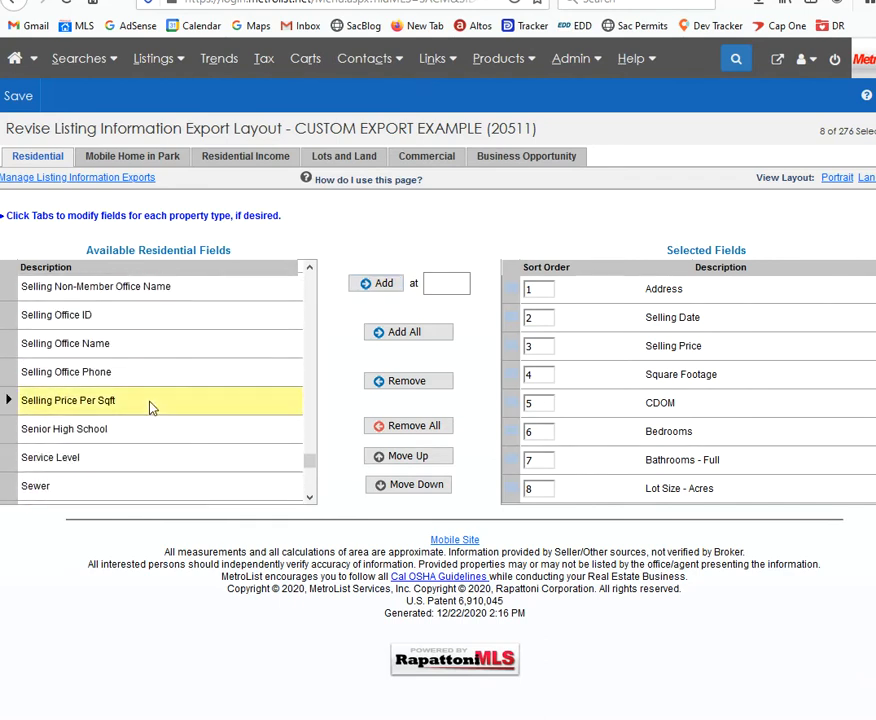
left_click(375, 284)
scroll(660, 485, "down", 1)
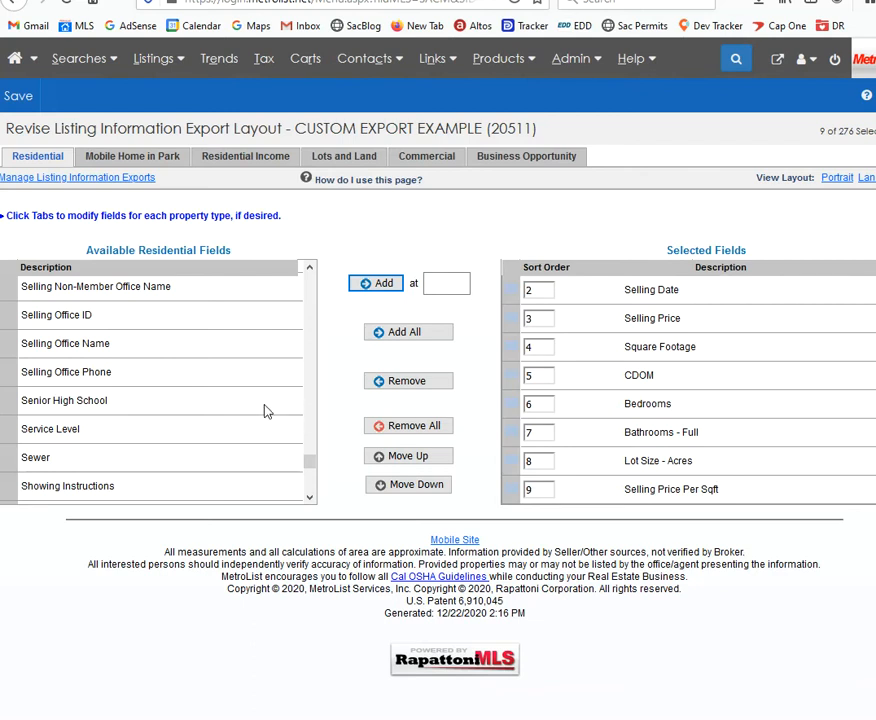
Add the Year Built residential field to the export as the tenth field.
scroll(205, 436, "down", 10)
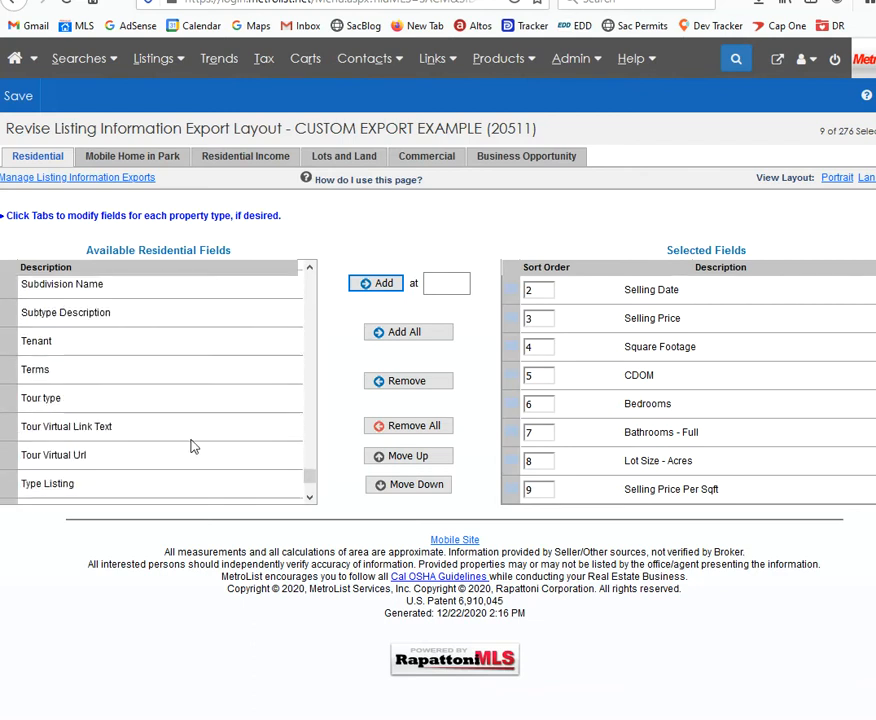
scroll(178, 451, "down", 3)
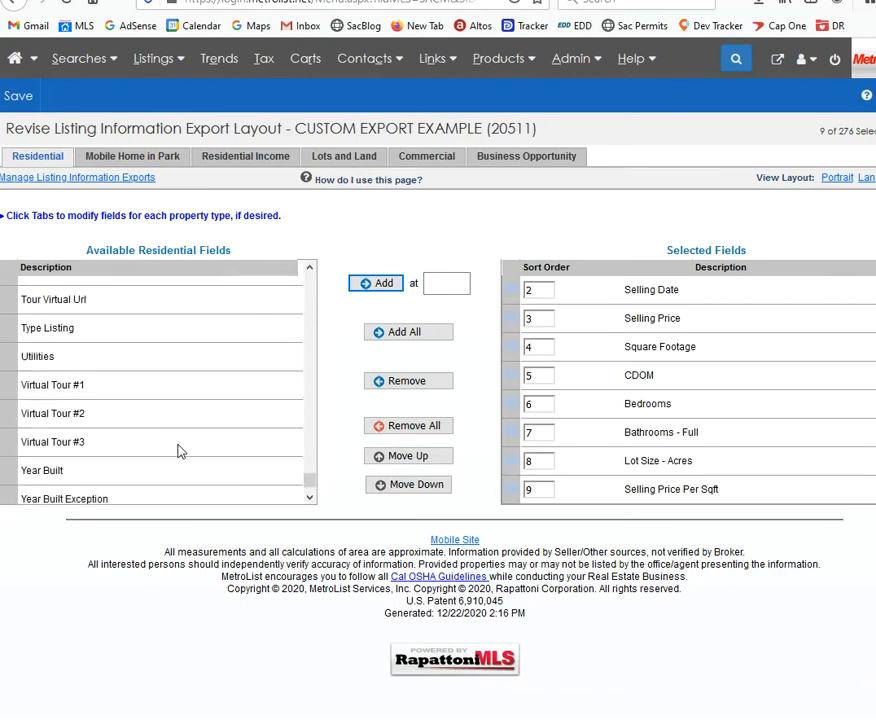
left_click(118, 376)
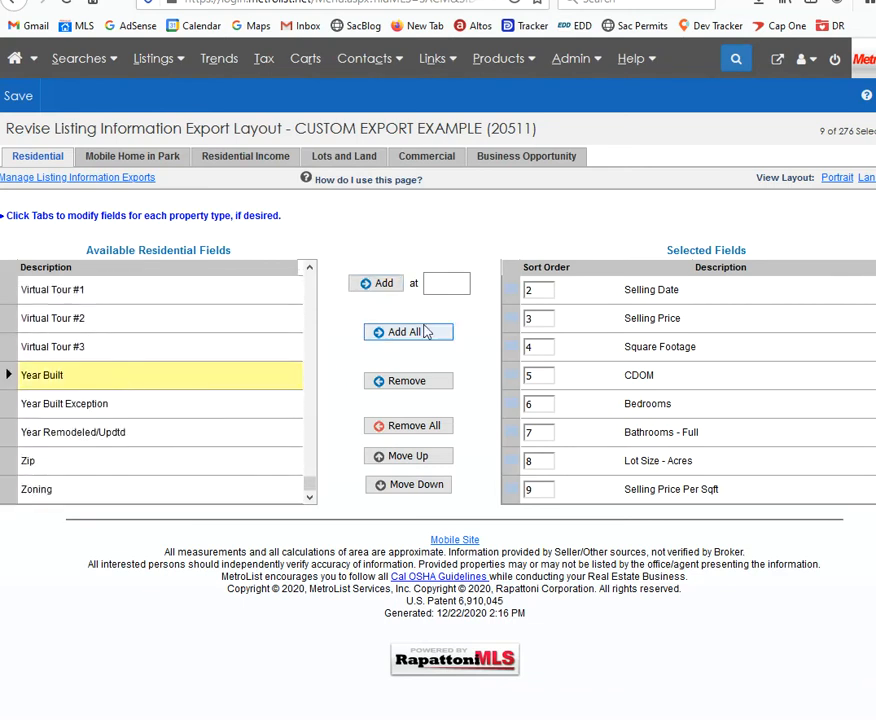
left_click(380, 286)
scroll(618, 400, "down", 1)
scroll(619, 400, "down", 1)
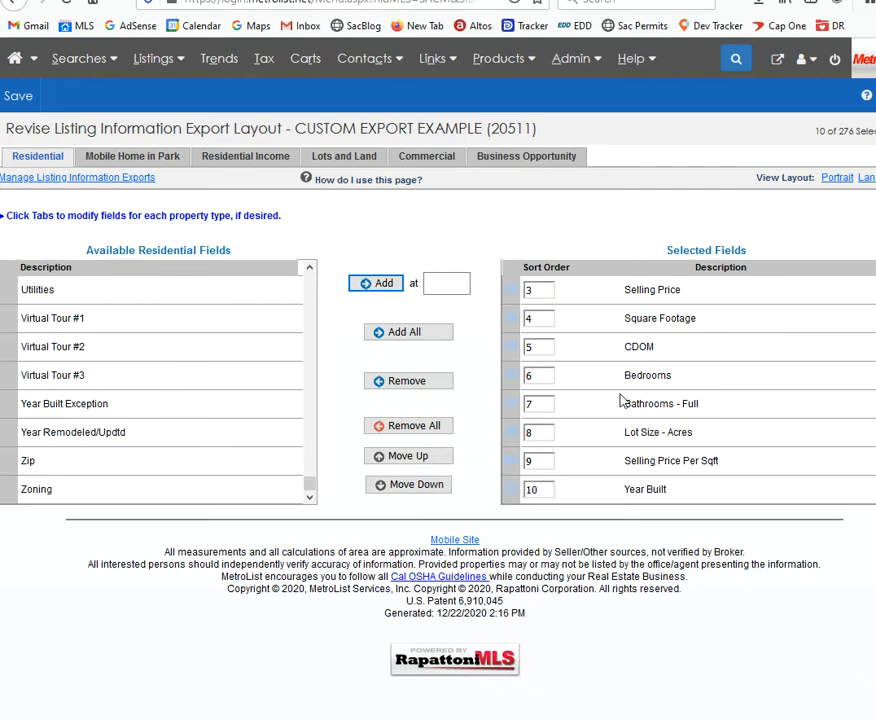
Add the Original Listing Price residential field to the export as the eleventh field.
scroll(176, 436, "up", 5)
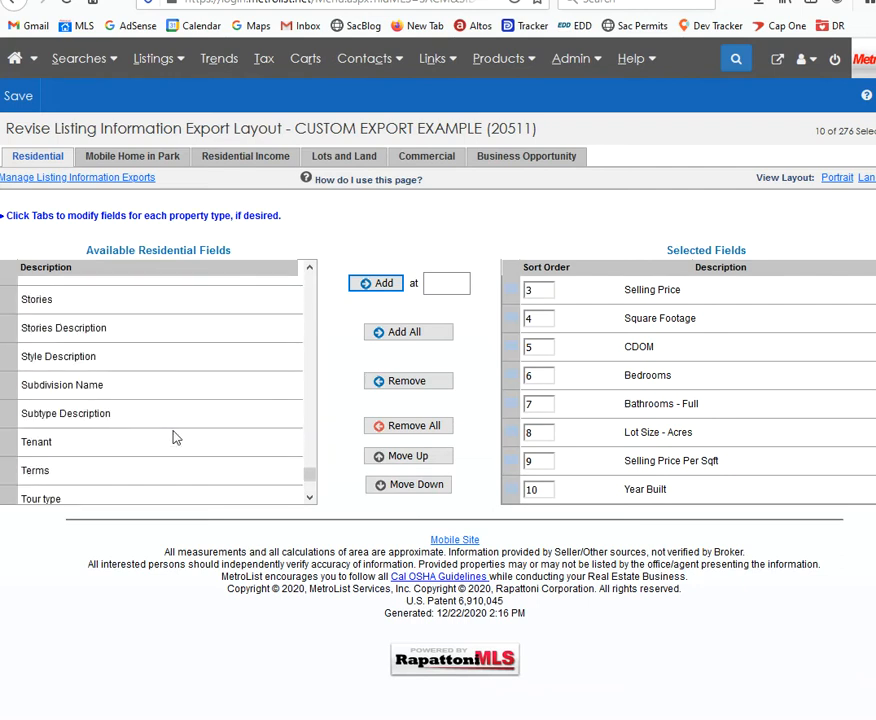
scroll(174, 436, "up", 15)
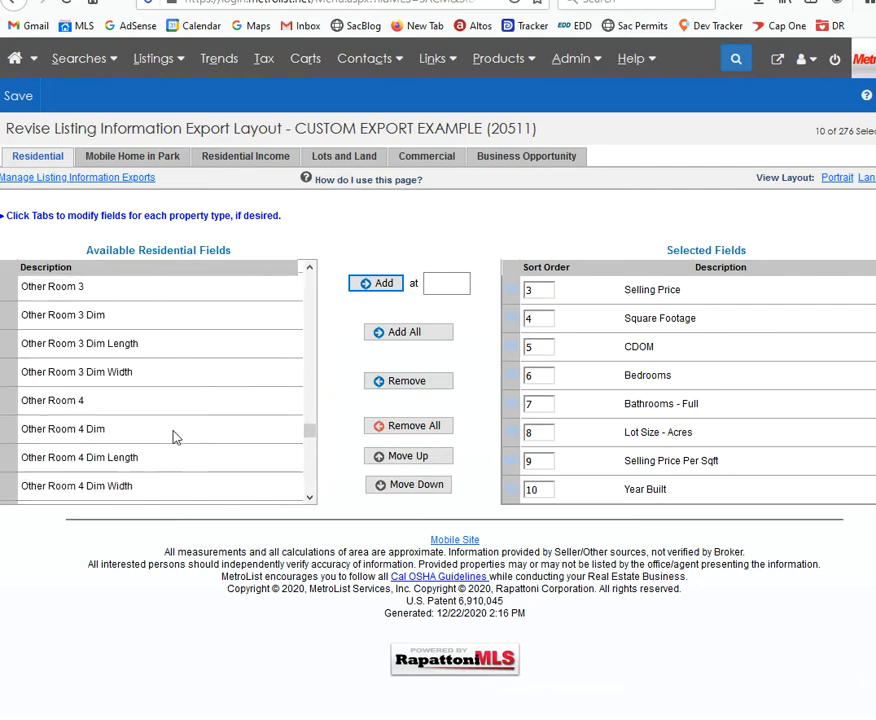
scroll(174, 436, "up", 4)
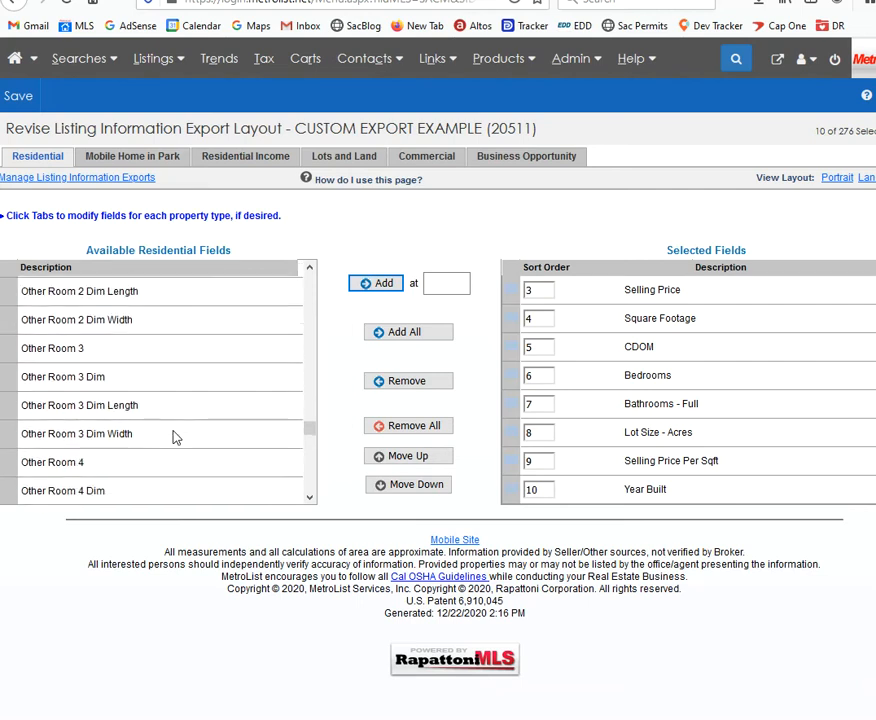
scroll(174, 436, "up", 3)
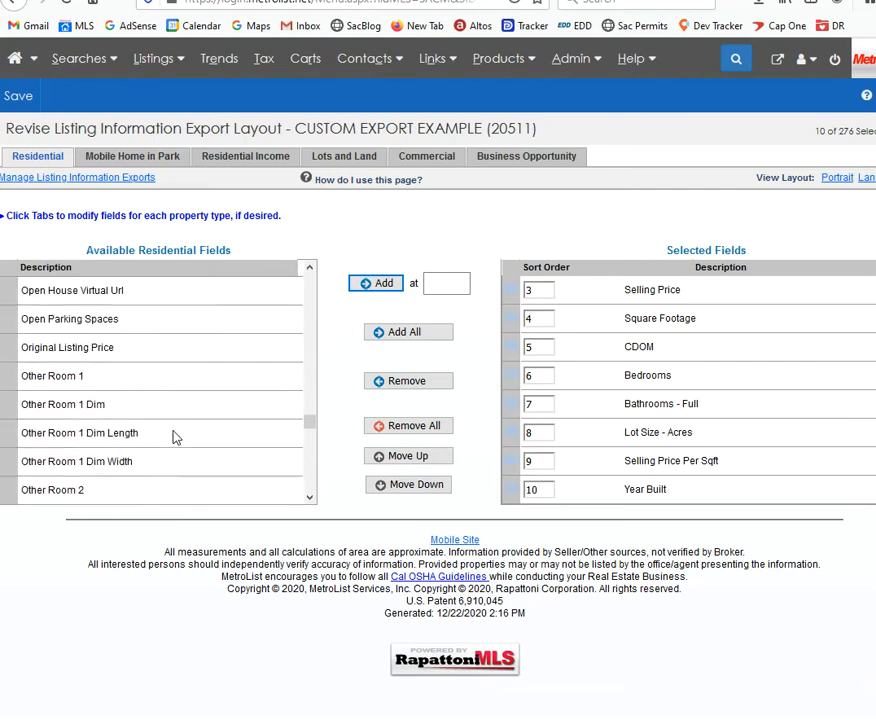
left_click(147, 358)
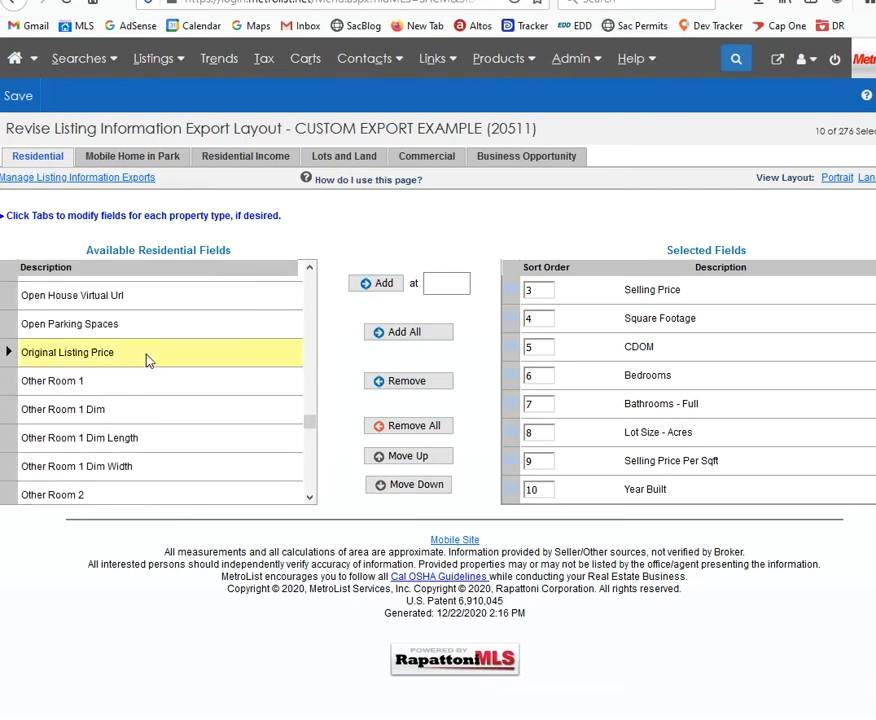
left_click(383, 285)
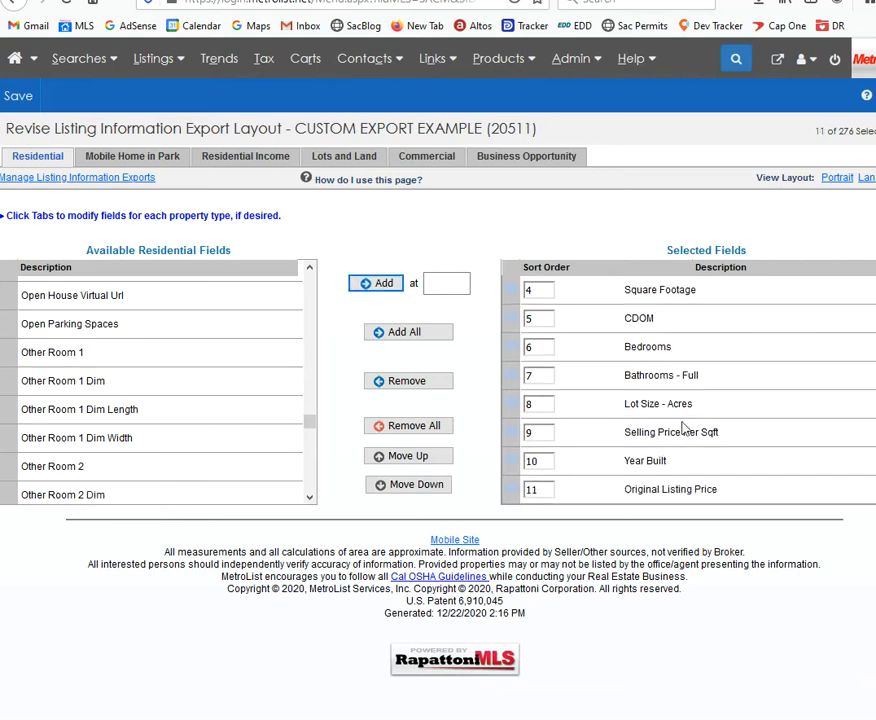
Check the order of the selected fields from Address to Original Listing Price and save the export layout.
scroll(655, 430, "up", 3)
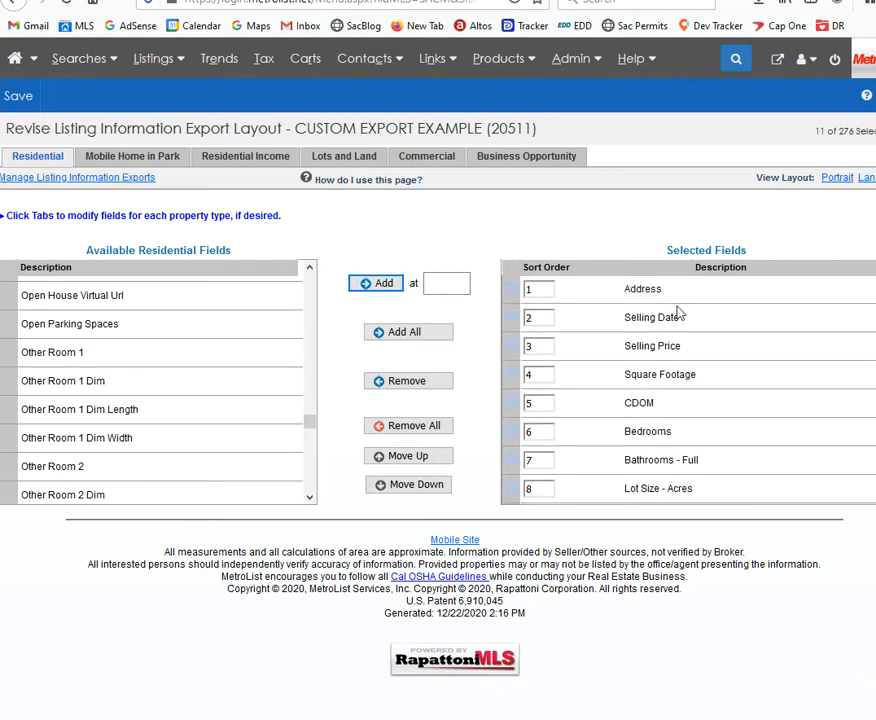
scroll(677, 312, "down", 3)
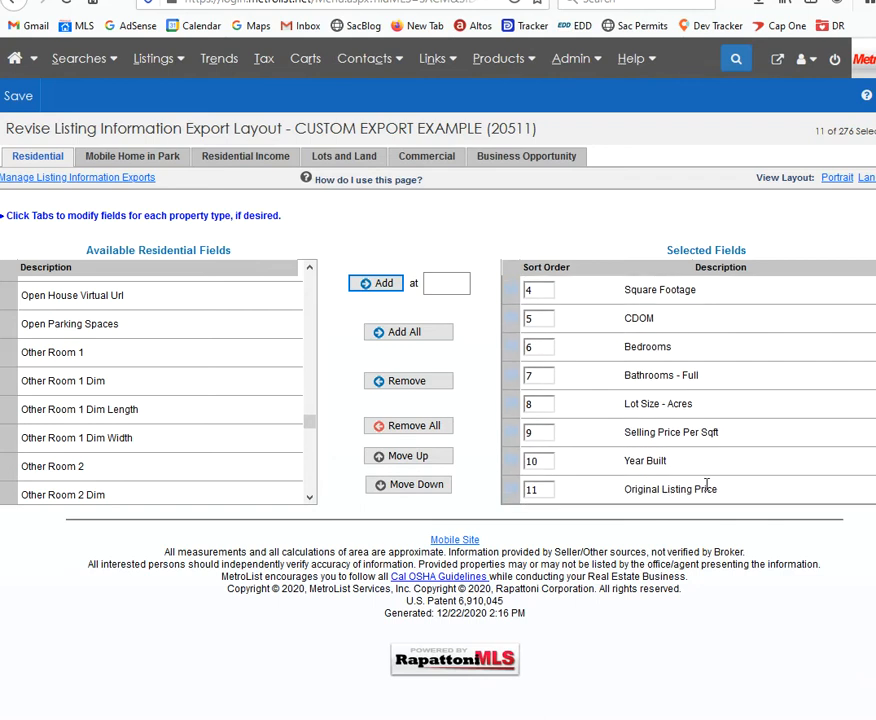
scroll(643, 400, "up", 3)
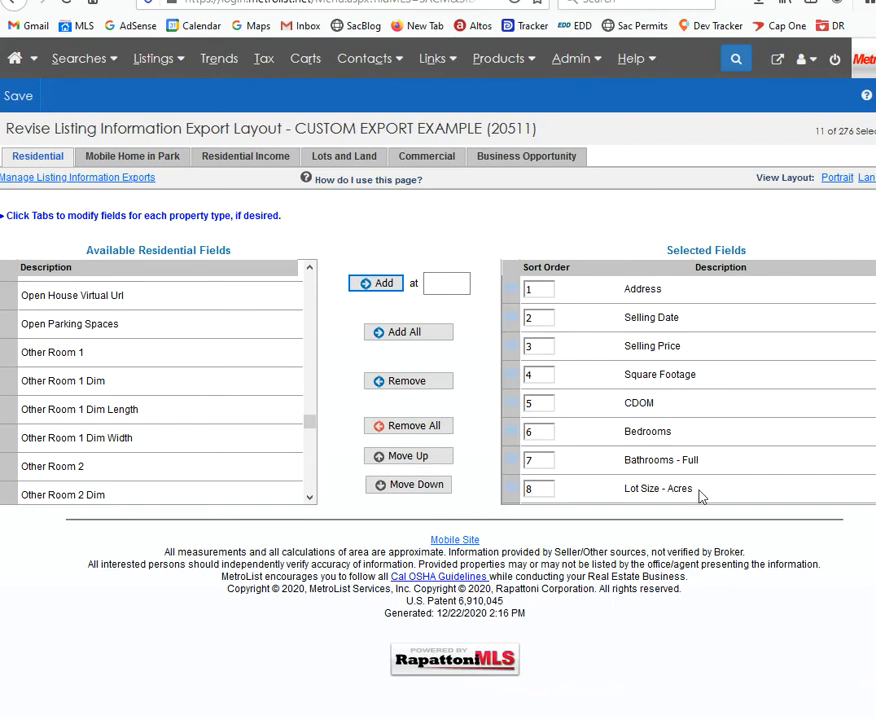
scroll(655, 485, "down", 3)
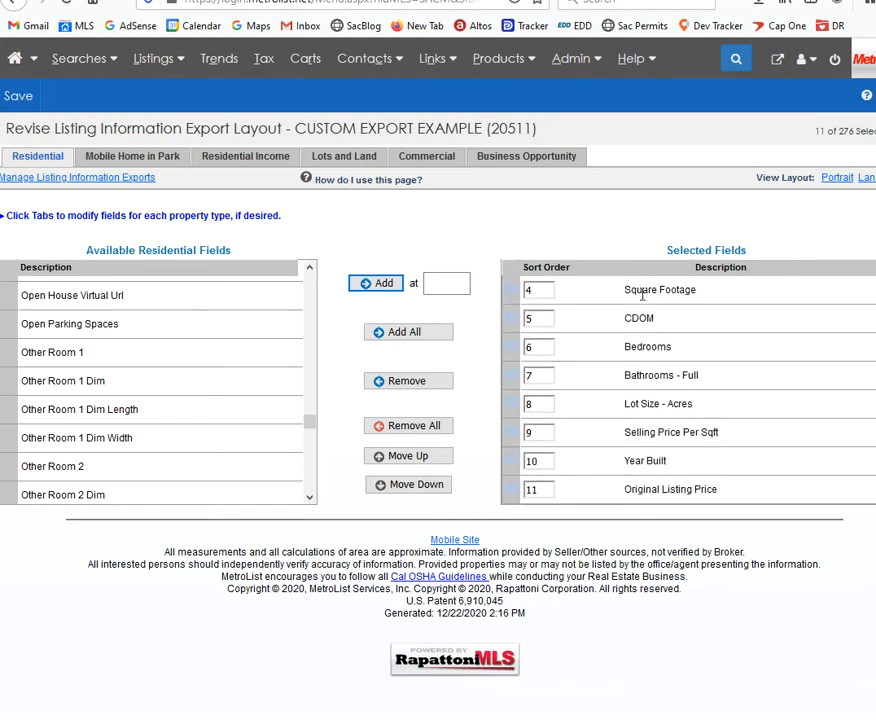
left_click(605, 492)
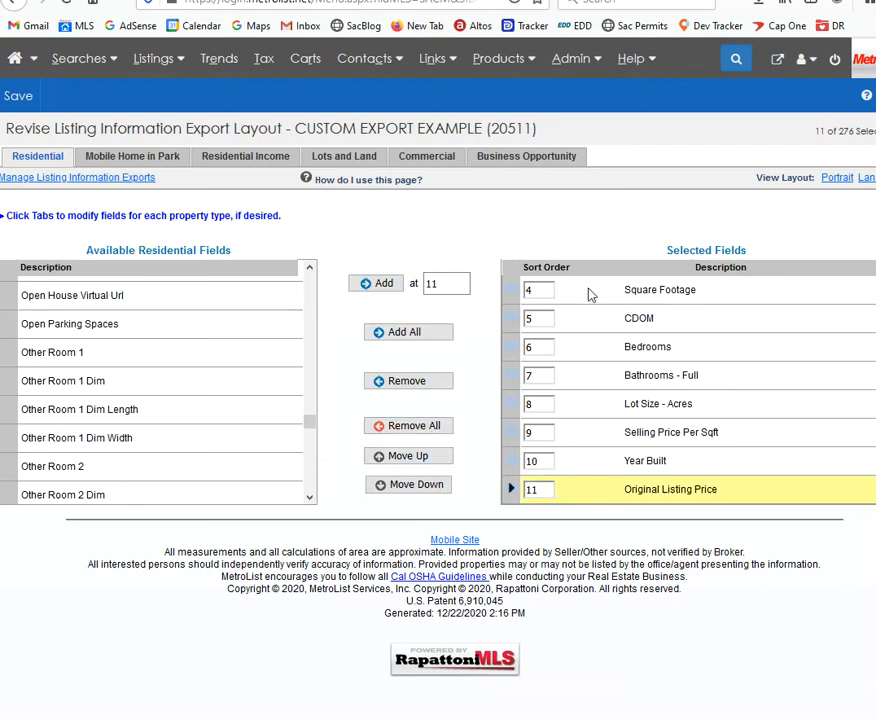
scroll(532, 383, "up", 3)
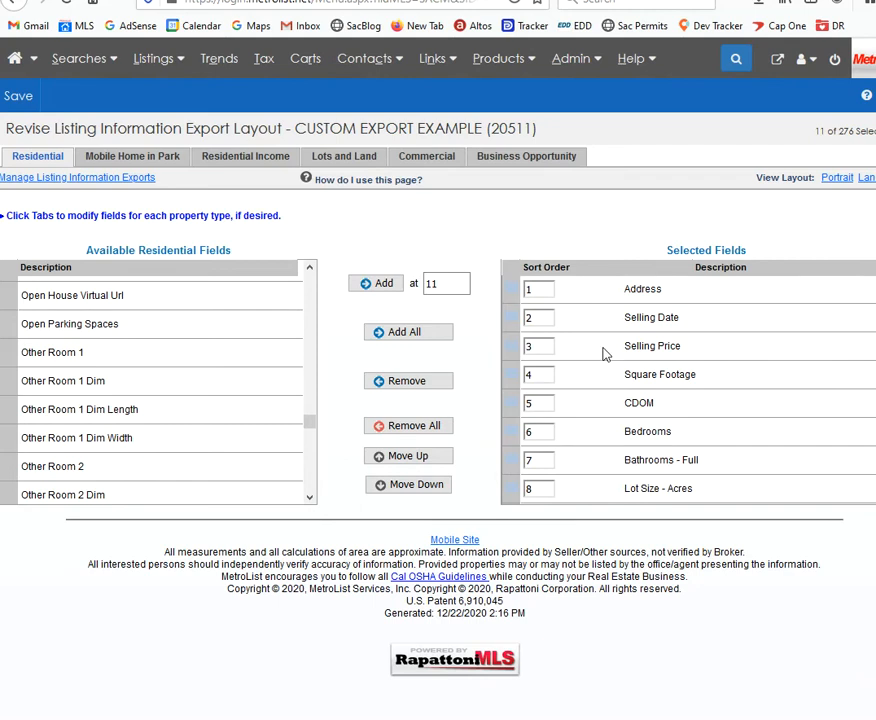
left_click(27, 100)
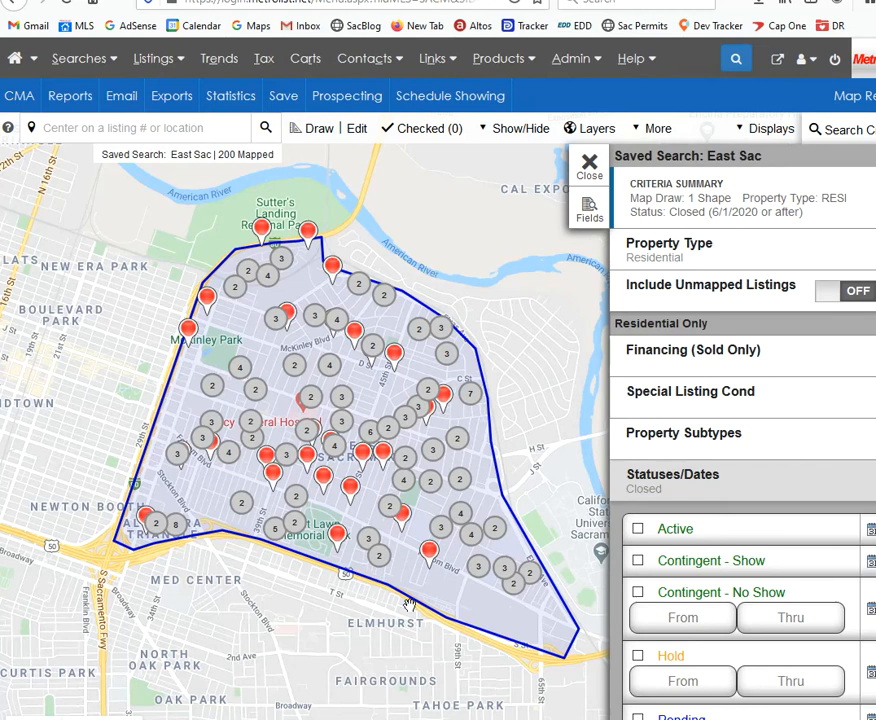
Export the closed East Sac search listings using the CUSTOM EXPORT EXAMPLE listing export option.
scroll(708, 430, "down", 3)
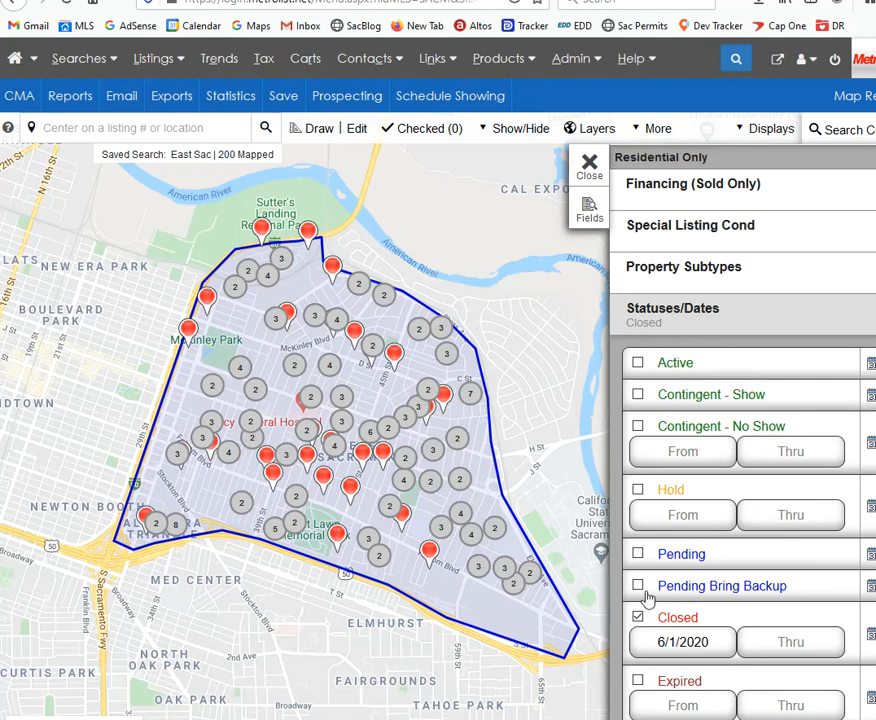
left_click(177, 104)
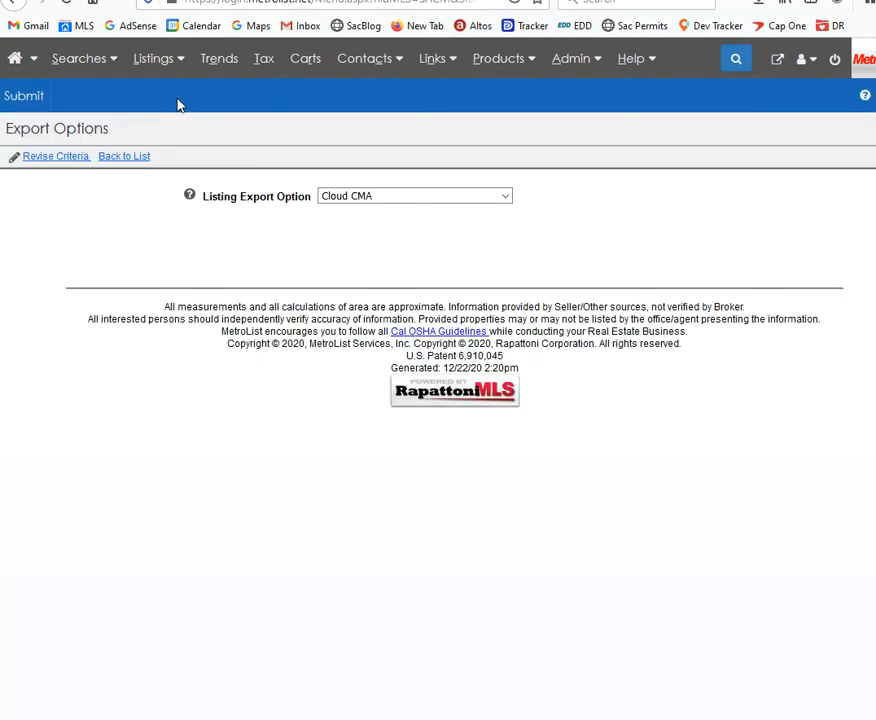
left_click(372, 198)
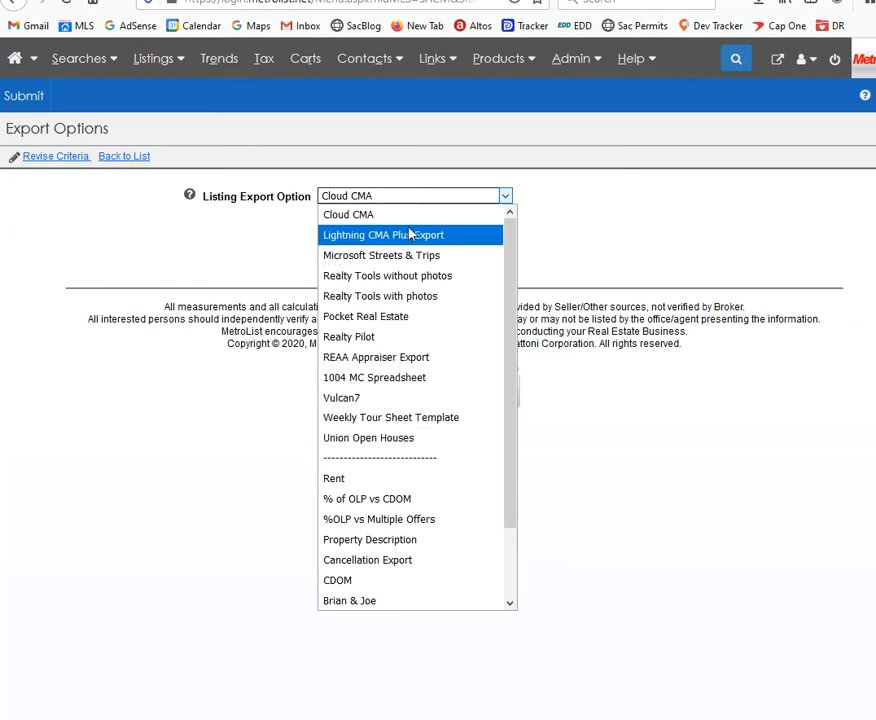
scroll(427, 385, "down", 2)
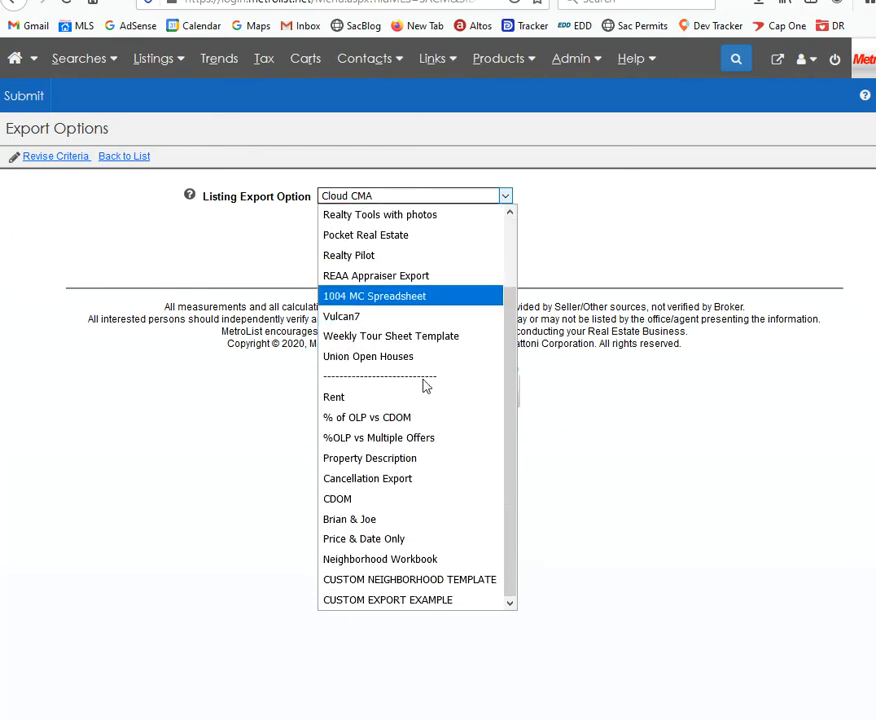
left_click(458, 600)
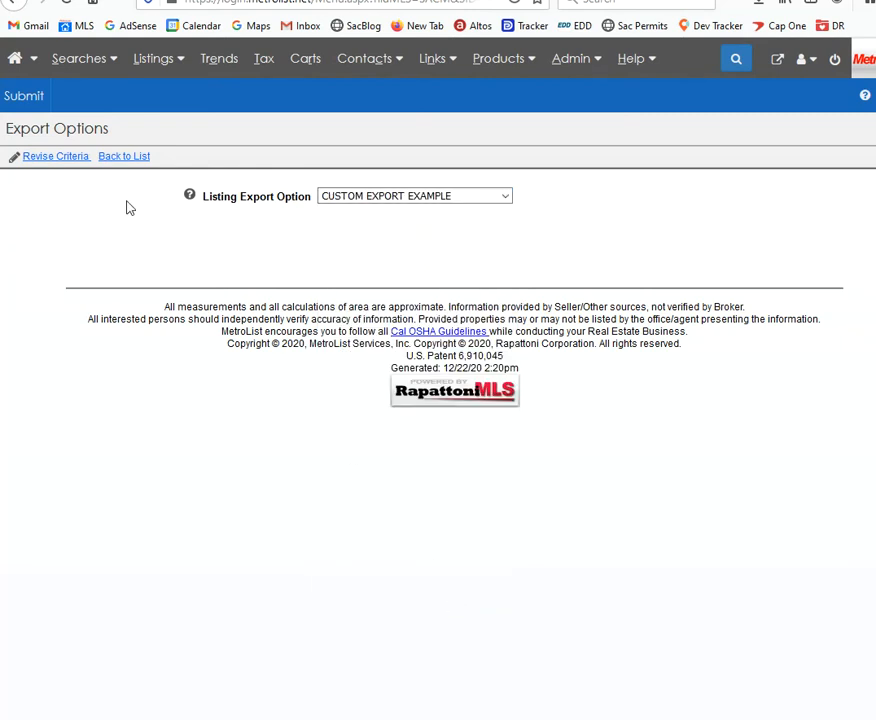
left_click(38, 103)
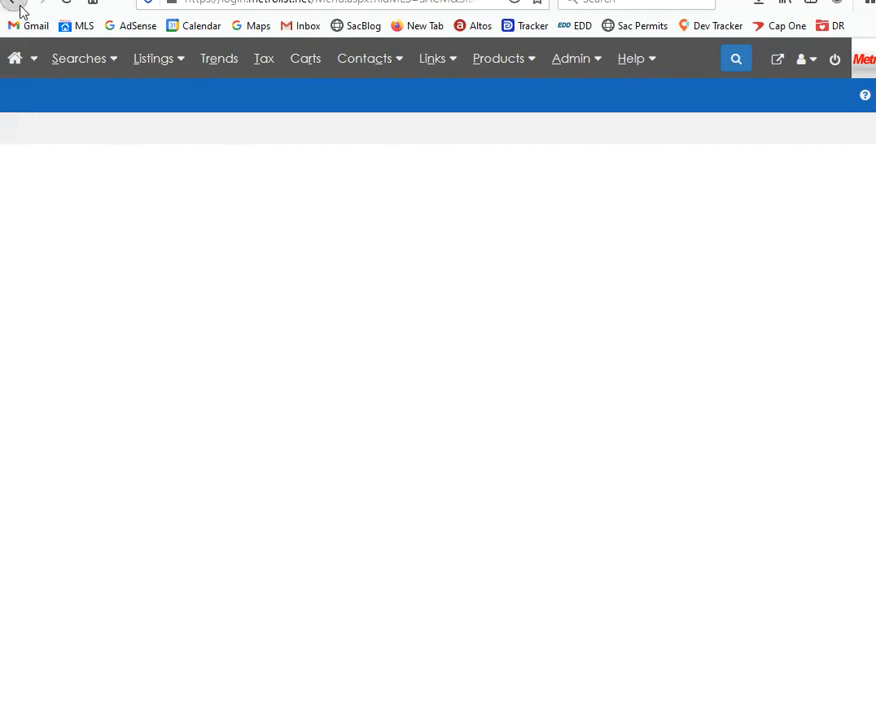
Run the East Sac listing export again from the map results with the CUSTOM EXPORT EXAMPLE option.
scroll(633, 390, "down", 5)
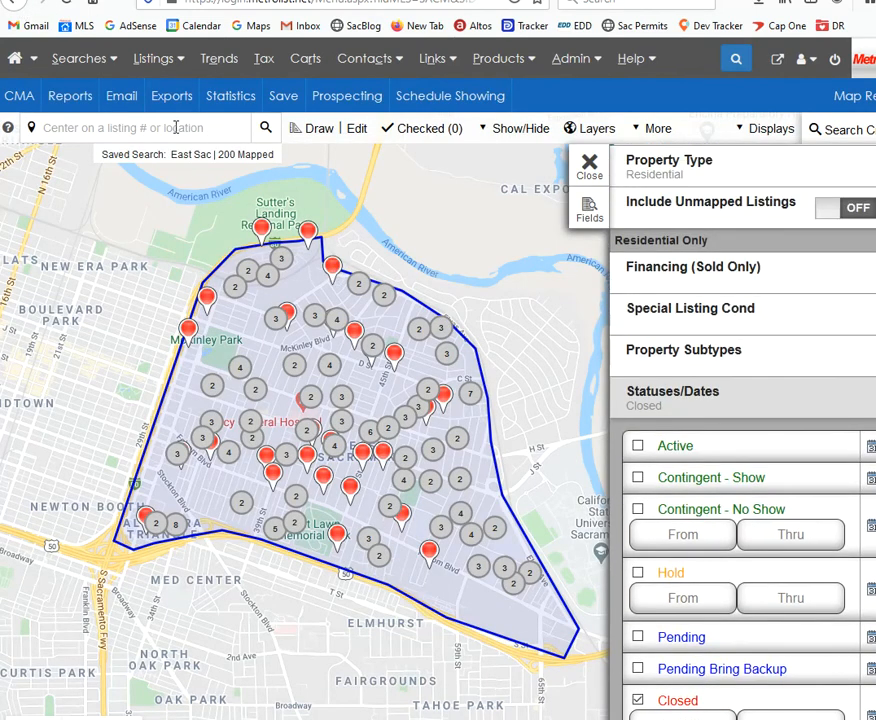
left_click(171, 95)
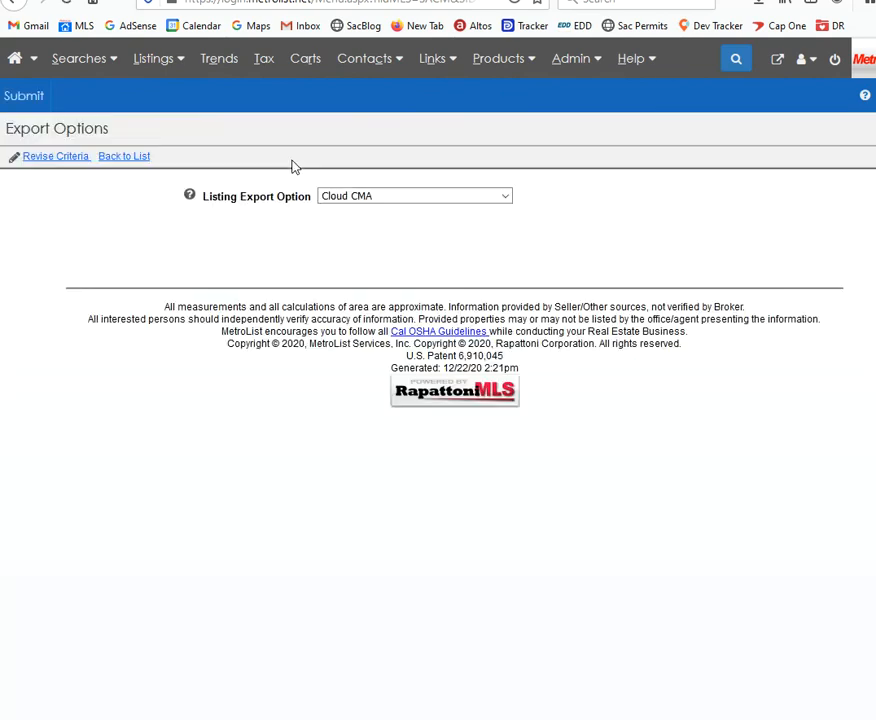
left_click(371, 196)
scroll(424, 348, "down", 1)
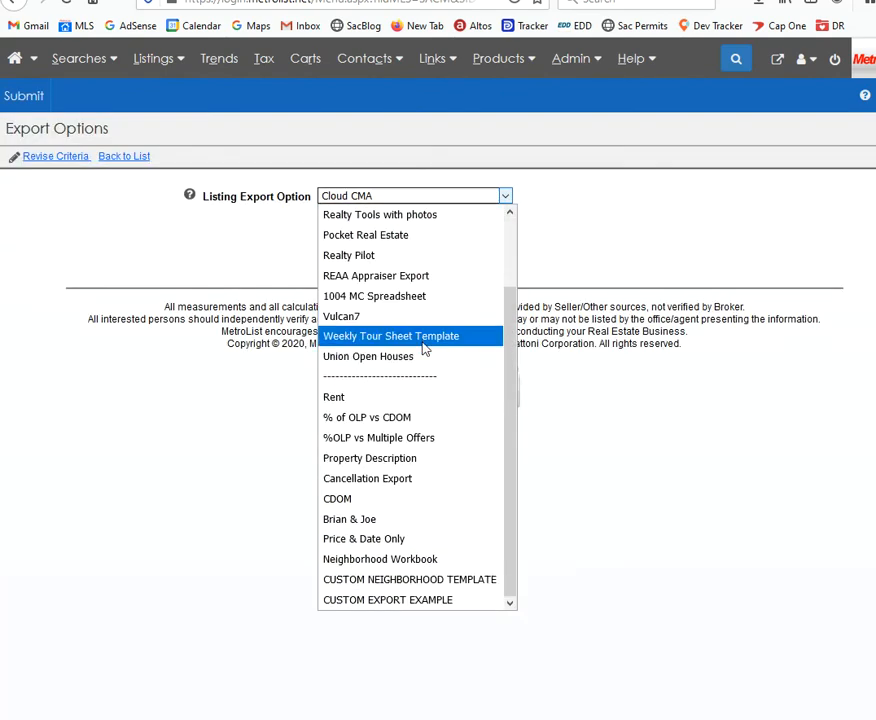
left_click(438, 601)
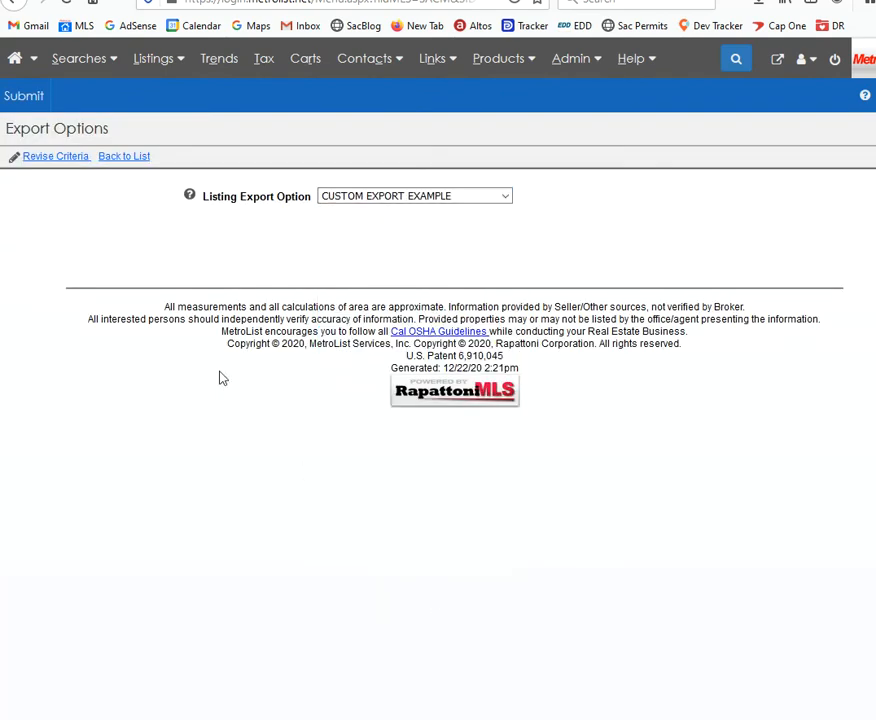
left_click(33, 97)
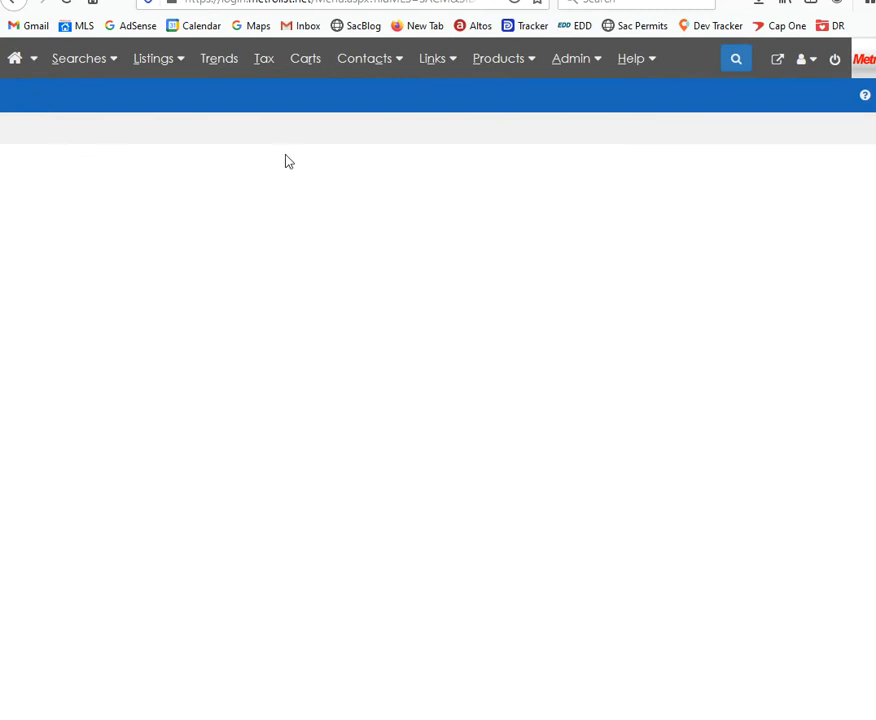
Open the most recently downloaded residential CSV, ending in 5EA2, and switch to it in Excel.
left_click(760, 4)
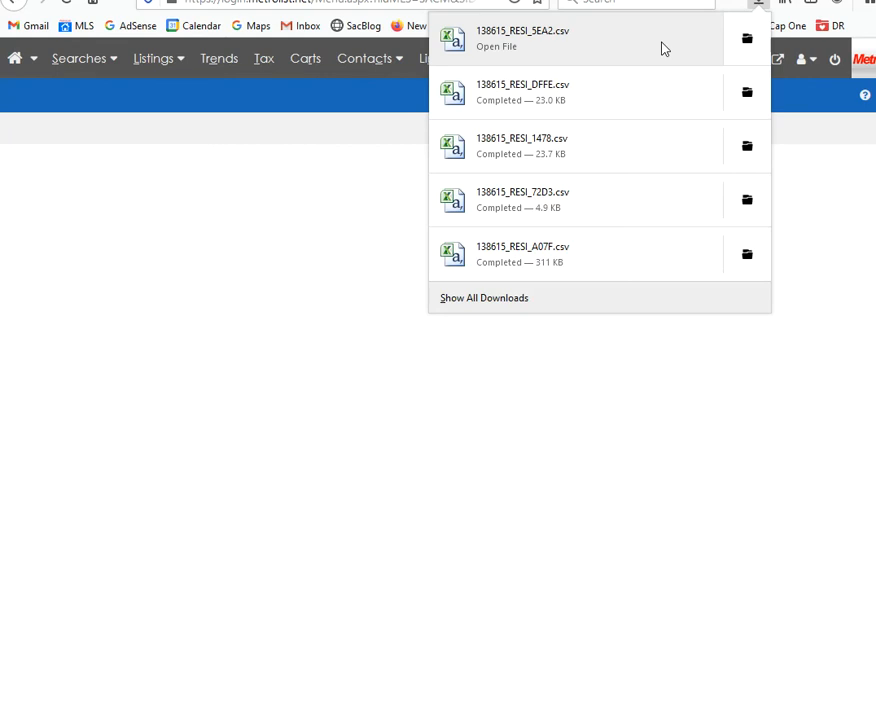
left_click(319, 183)
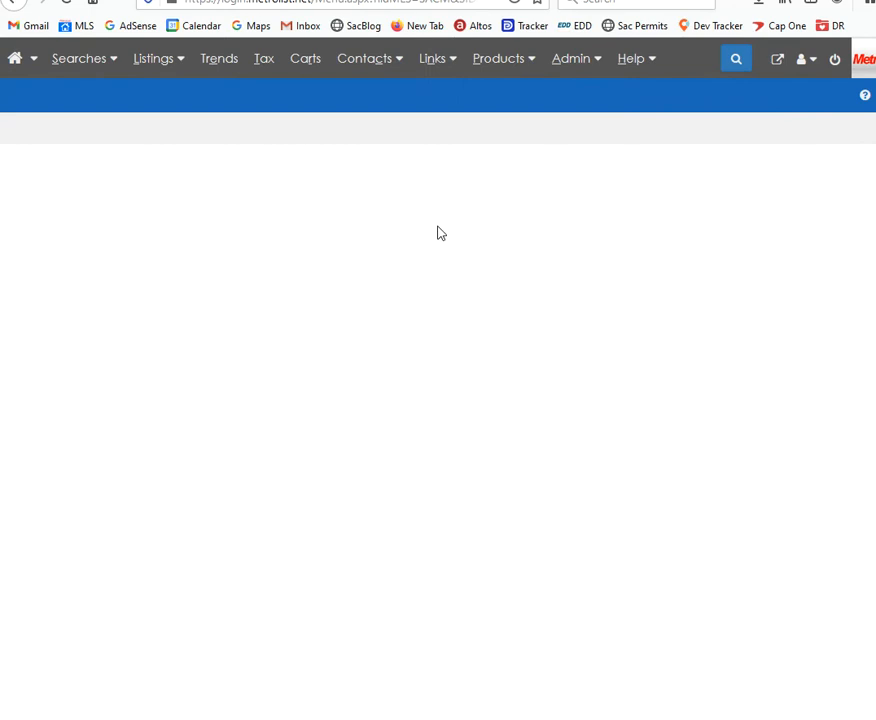
left_click(759, 6)
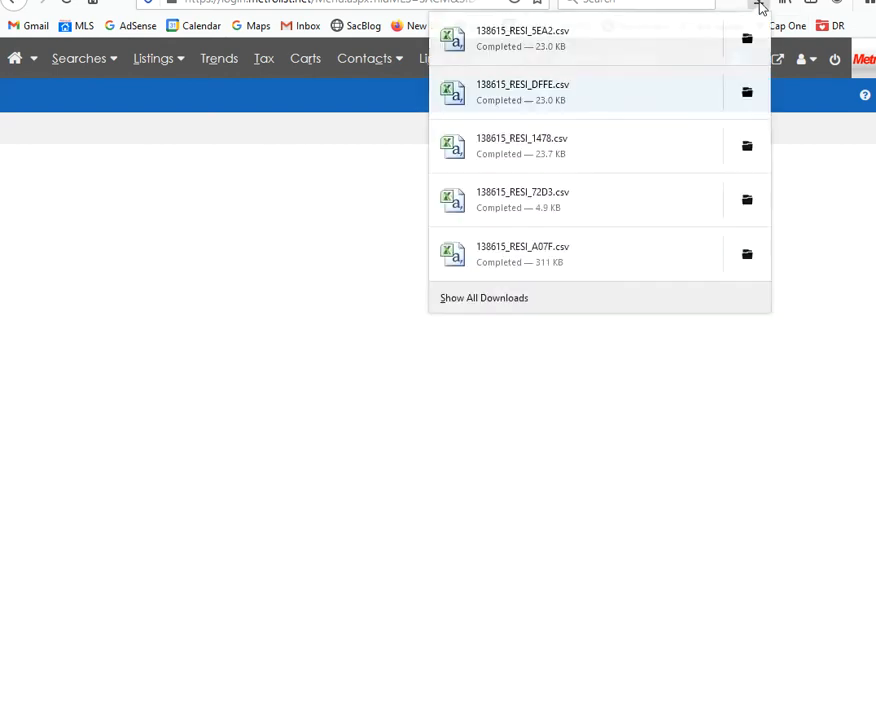
left_click(639, 51)
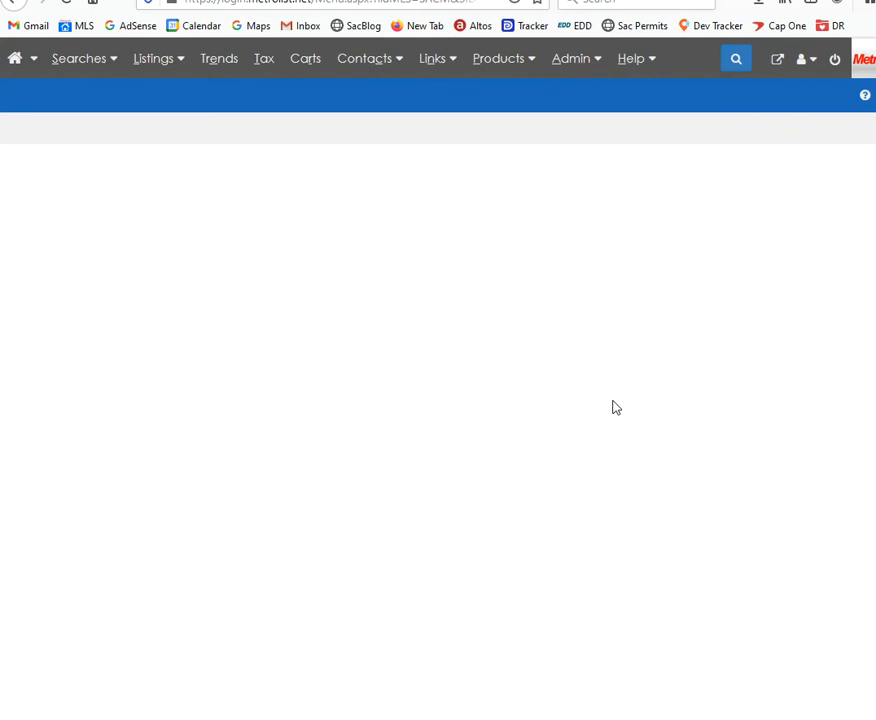
mouse_move(297, 719)
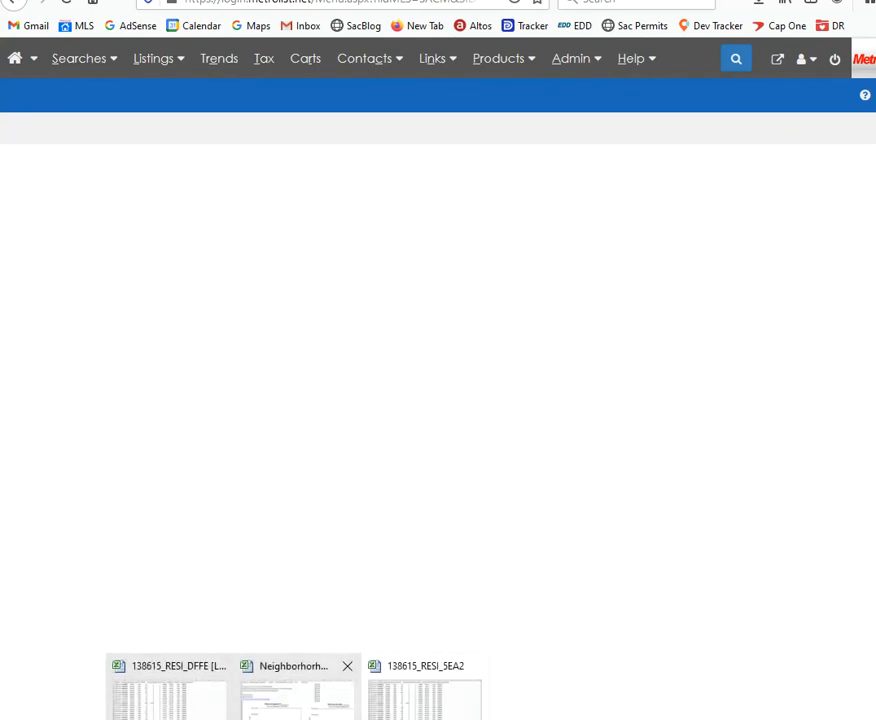
left_click(424, 698)
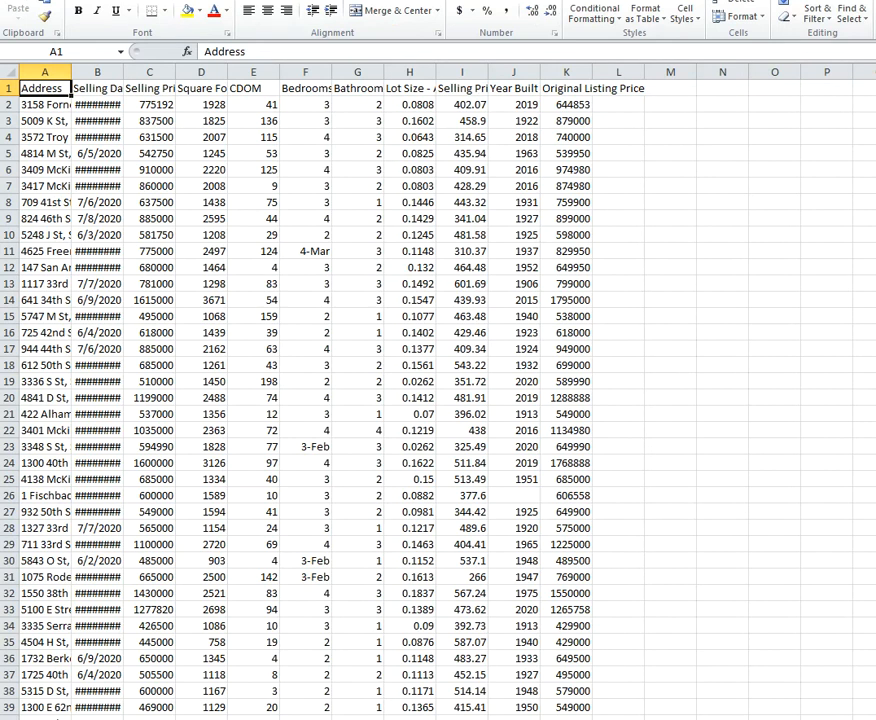
Examine the exported sales rows through the end of the sheet and return to the header row.
left_click(612, 560)
scroll(620, 545, "down", 15)
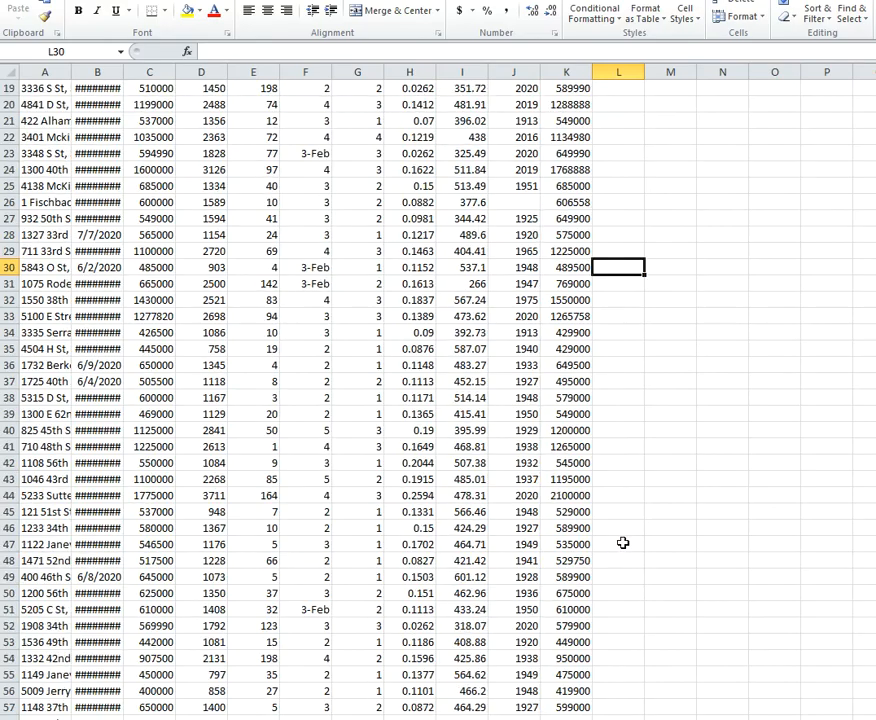
scroll(627, 536, "down", 3)
scroll(748, 500, "up", 3)
scroll(779, 471, "down", 20)
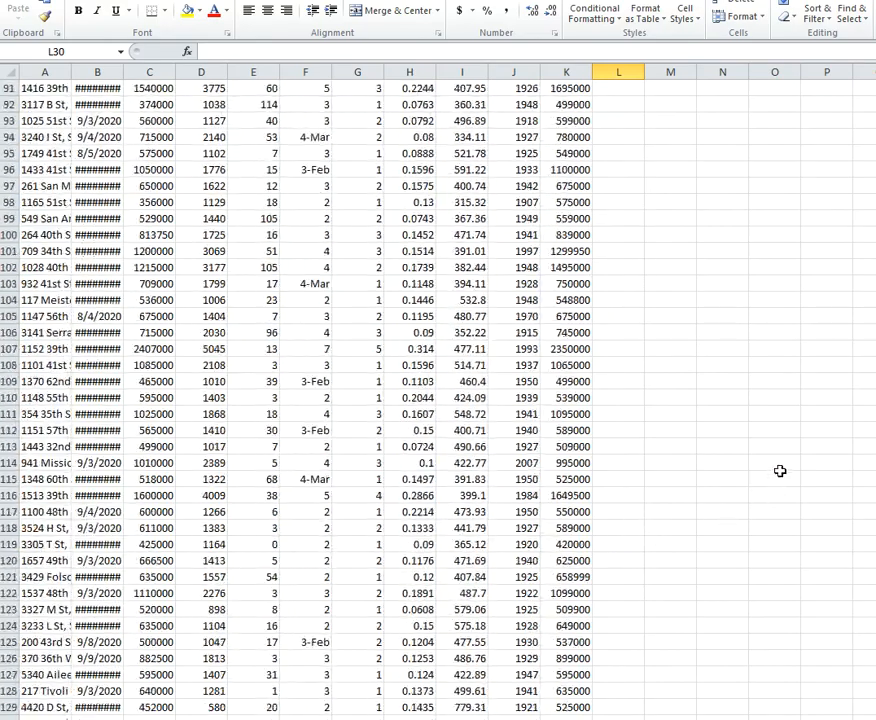
scroll(769, 484, "down", 18)
scroll(768, 489, "up", 13)
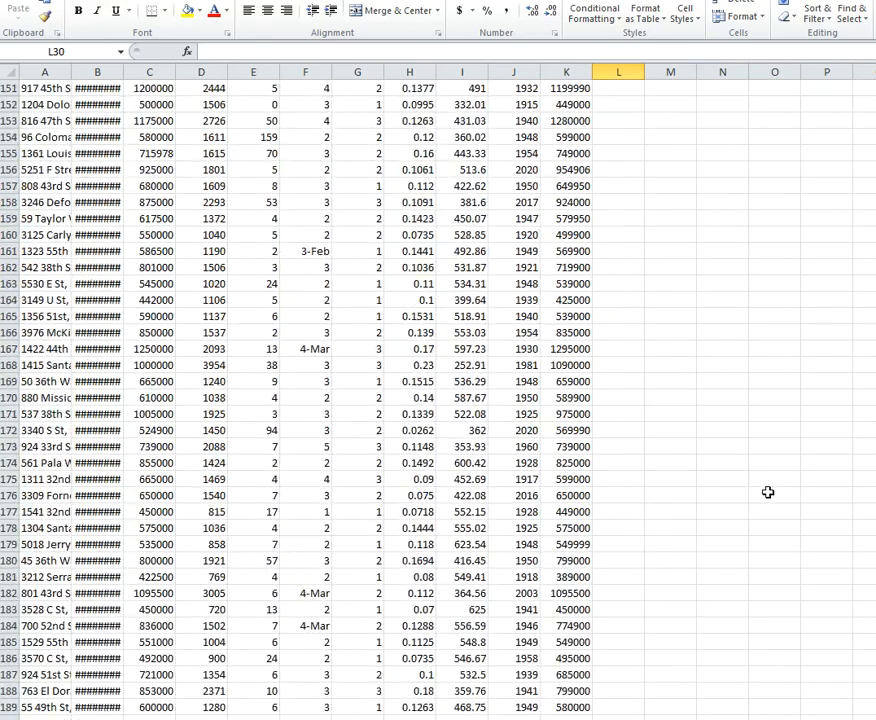
left_click_drag(875, 575, 875, 110)
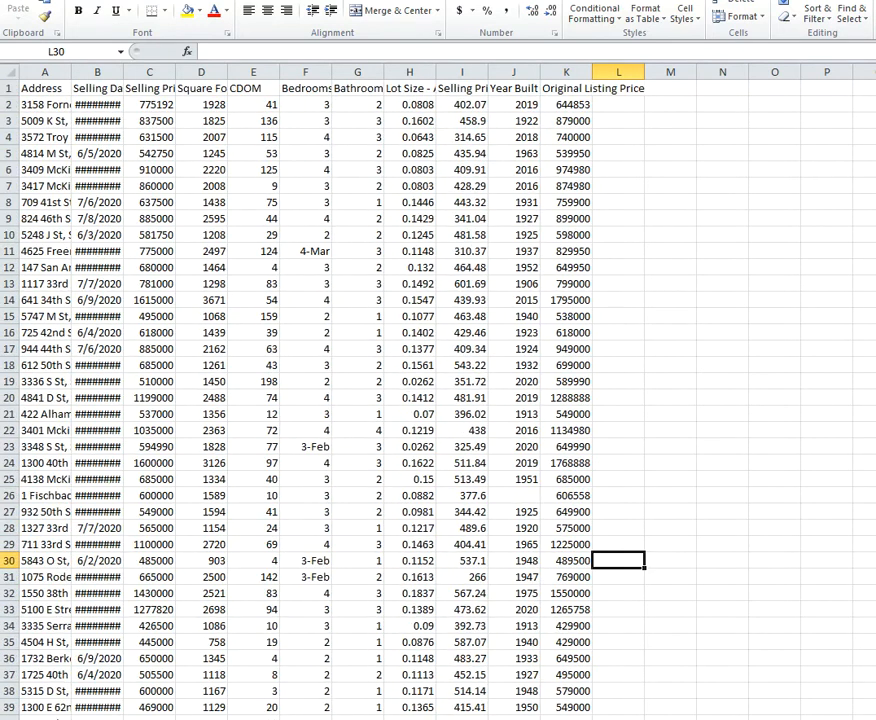
Copy columns A through K of the exported sales data and paste them at cell A1 of the neighborhood chart template.
left_click(46, 70)
left_click_drag(49, 69, 566, 66)
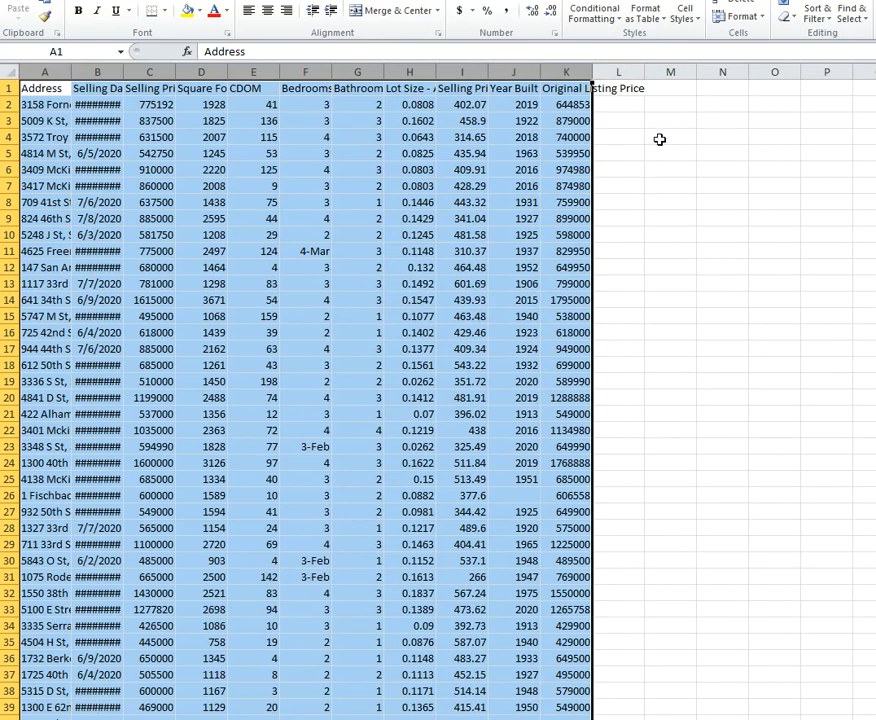
key("ctrl+c")
mouse_move(297, 719)
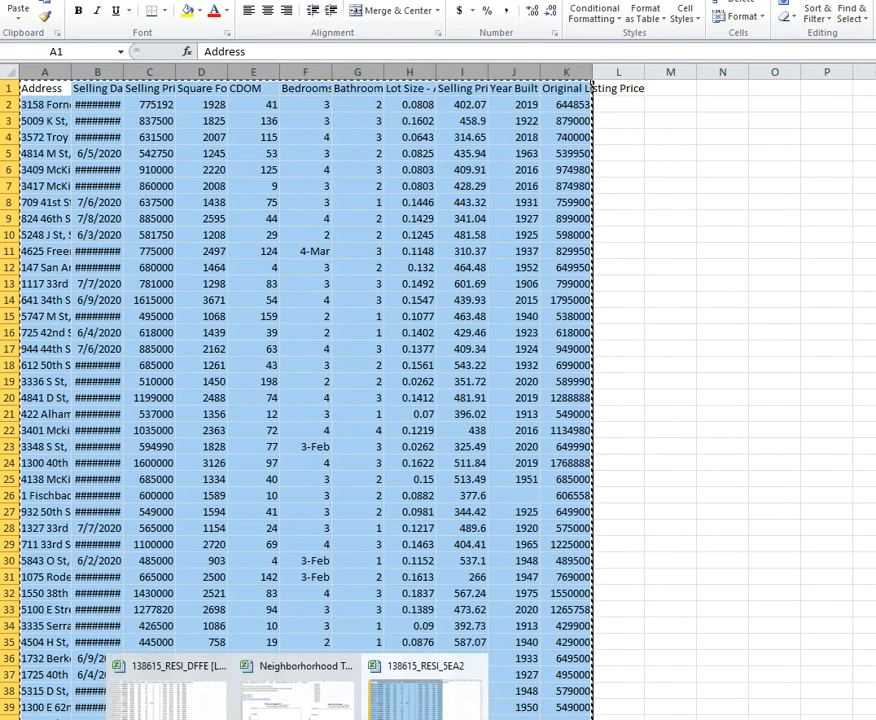
left_click(297, 690)
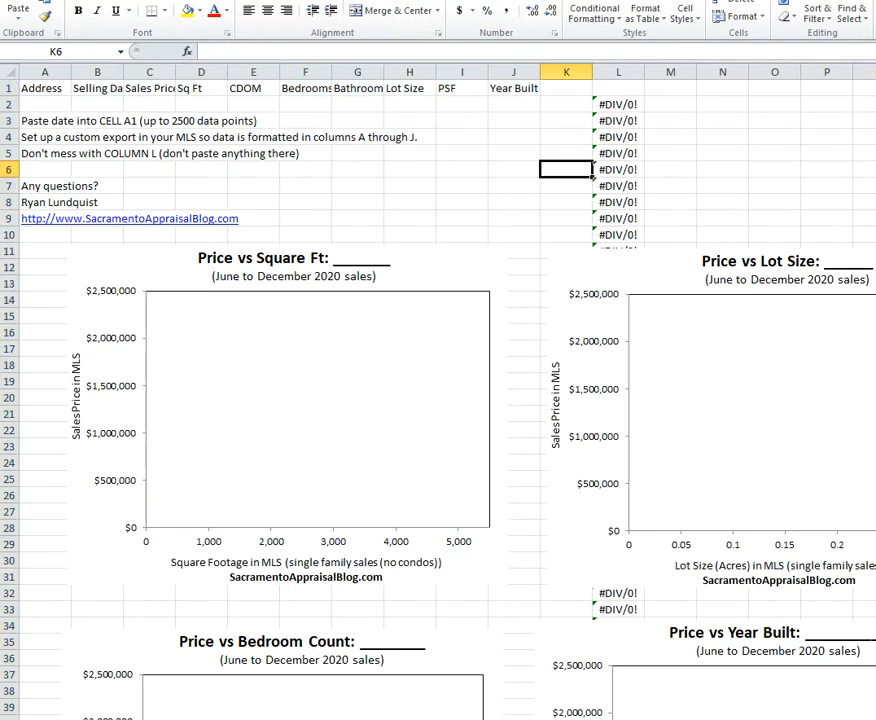
left_click(45, 89)
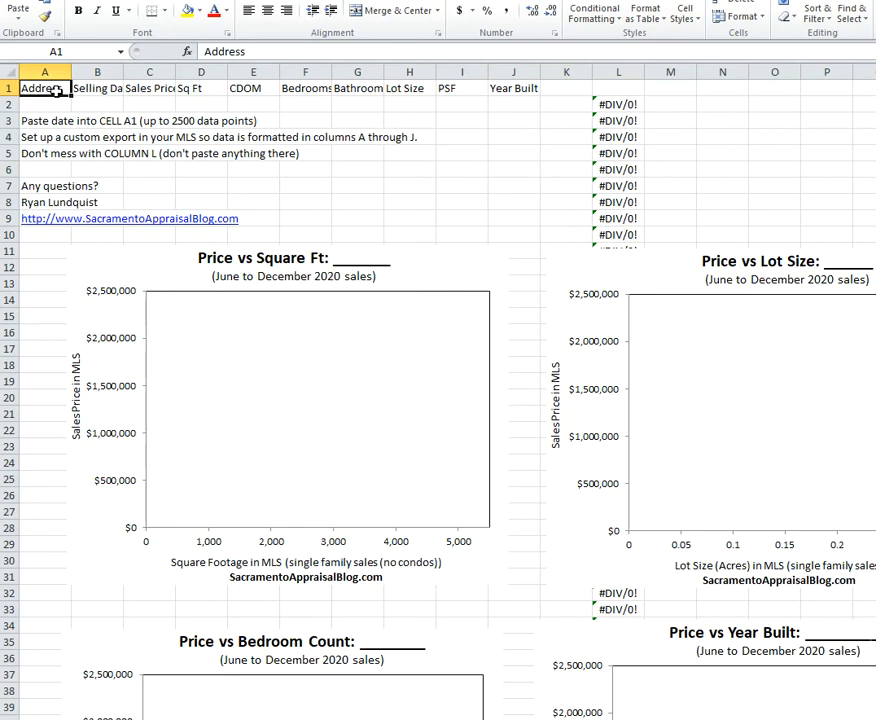
key("ctrl+v")
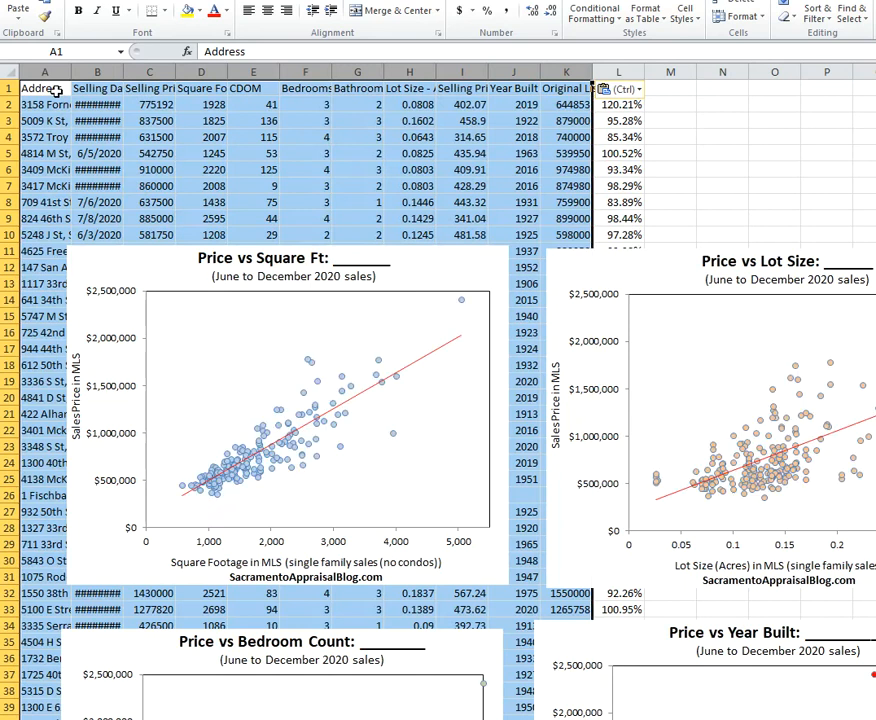
Look over the populated scatter graphs down the template sheet and return to its first rows.
left_click(340, 147)
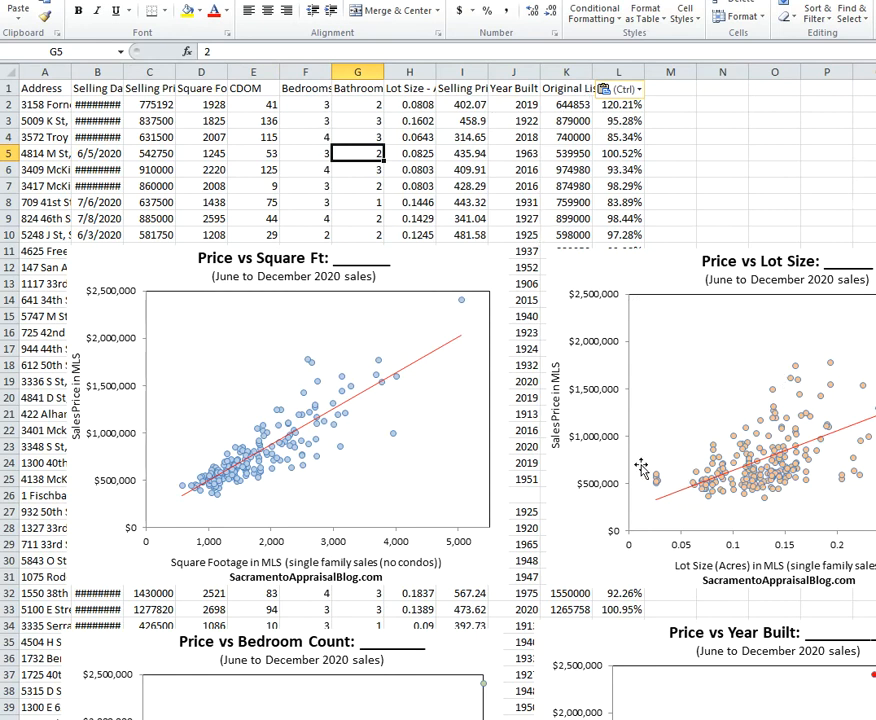
scroll(545, 479, "down", 8)
scroll(565, 460, "down", 7)
scroll(545, 300, "up", 15)
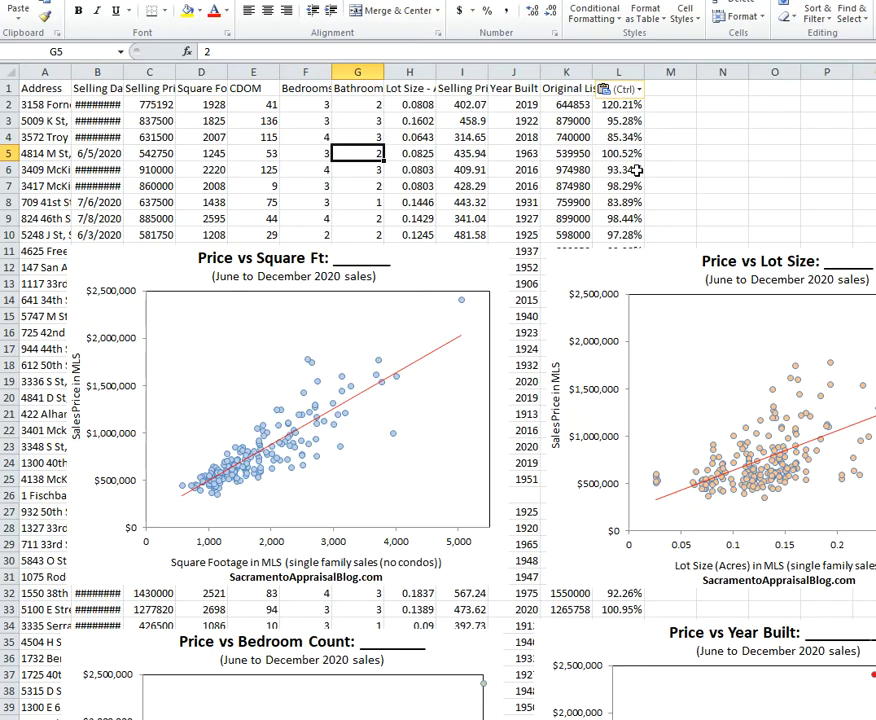
scroll(541, 258, "down", 18)
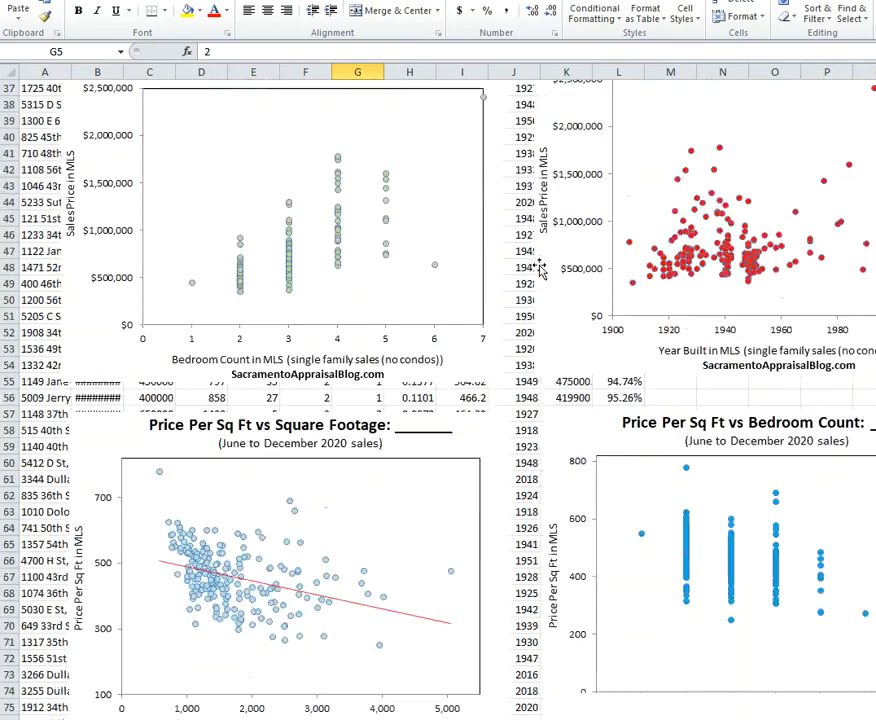
scroll(536, 276, "up", 20)
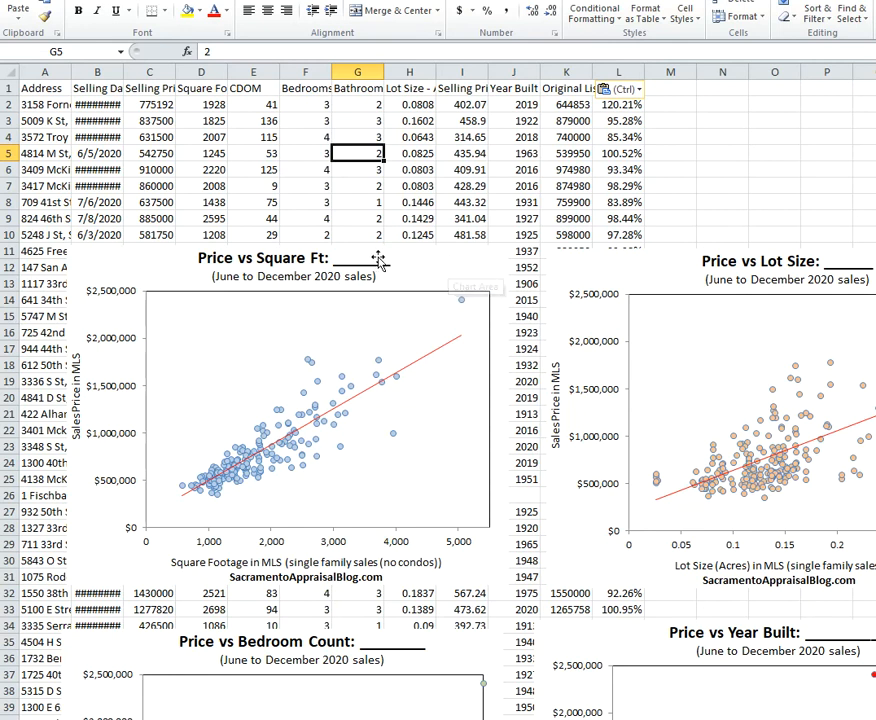
Replace the blank in the Price vs Square Ft chart title with "East Sac".
left_click(328, 257)
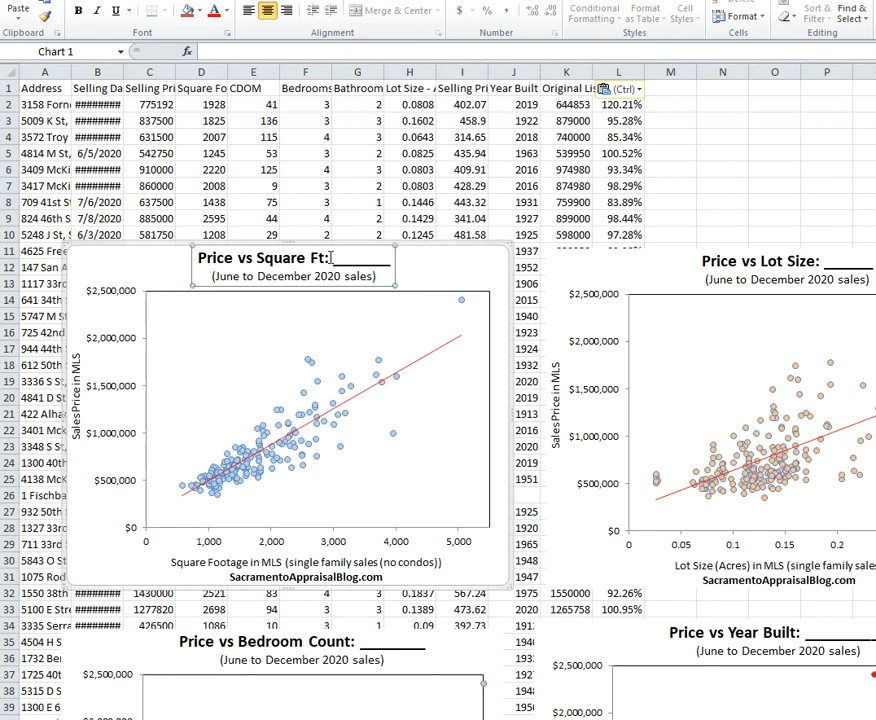
left_click_drag(334, 258, 390, 263)
type("East Sac")
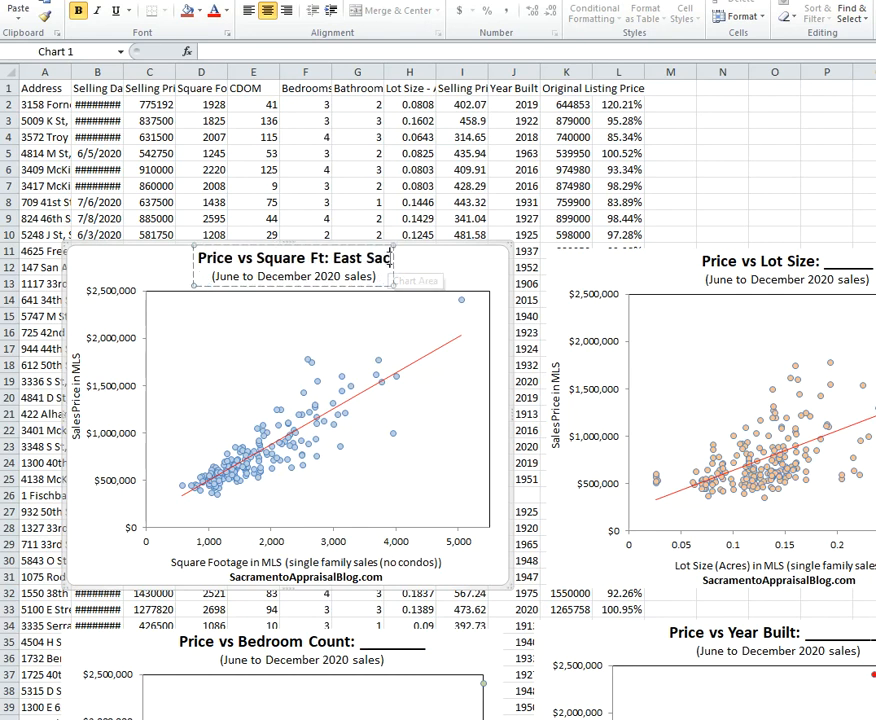
left_click(421, 263)
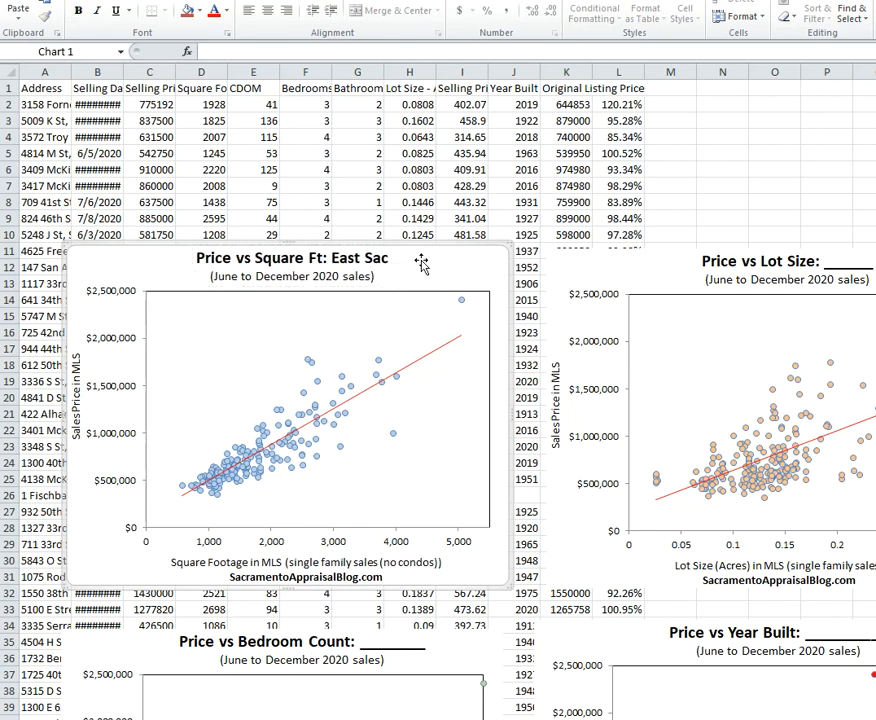
left_click(321, 281)
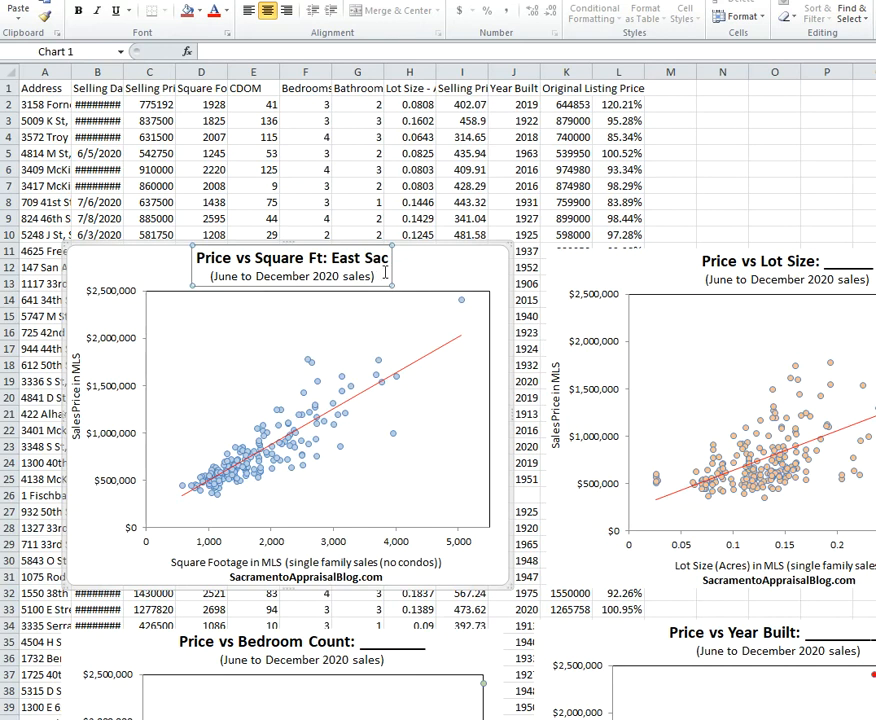
left_click(432, 261)
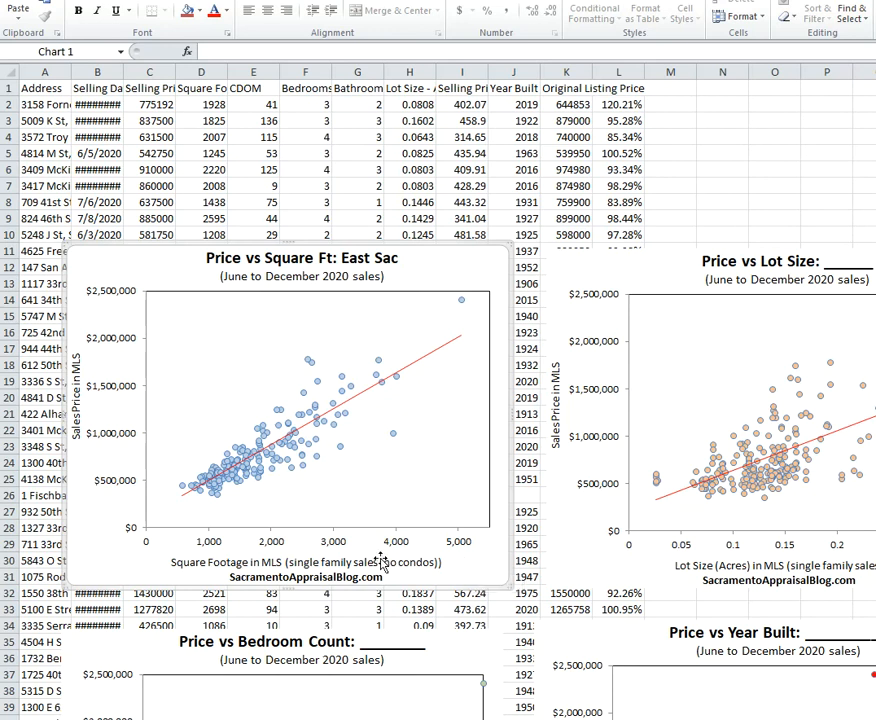
Review the titles and date subtitles of the remaining charts down the sheet, and return to the first chart.
scroll(461, 555, "down", 2)
scroll(461, 555, "down", 7)
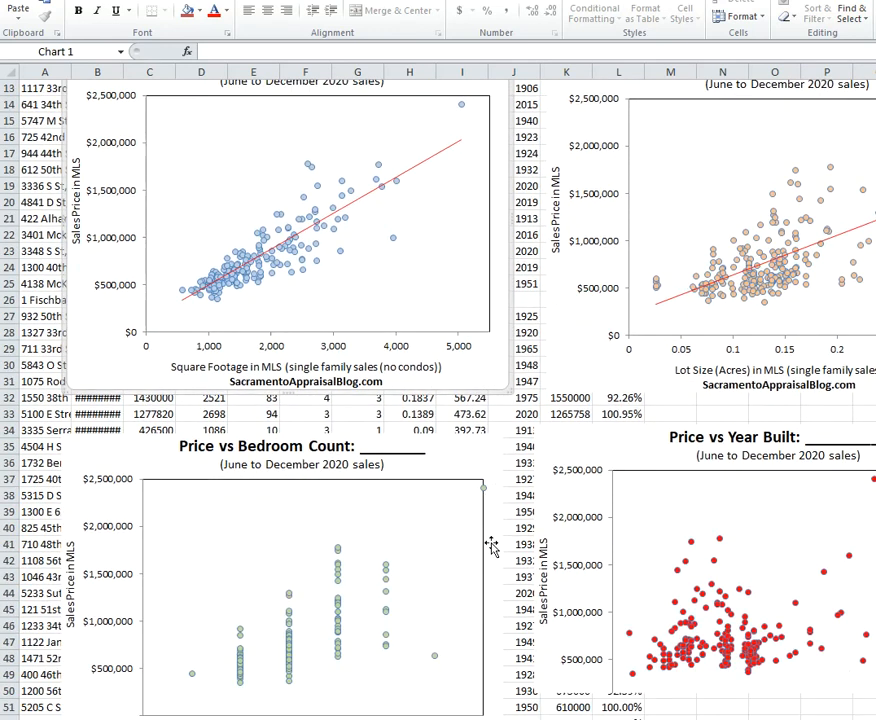
scroll(423, 263, "up", 9)
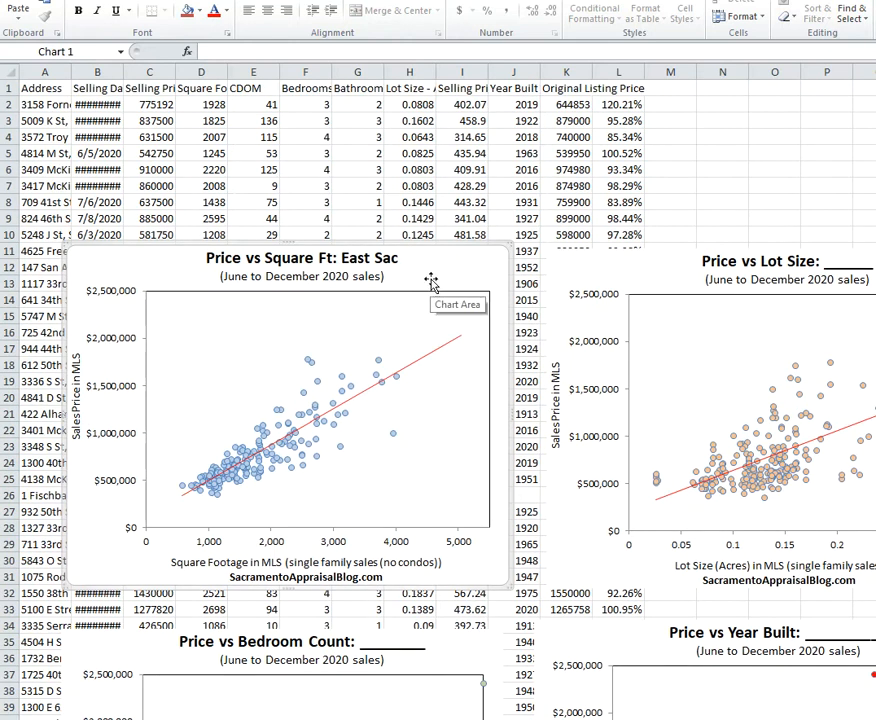
left_click(363, 262)
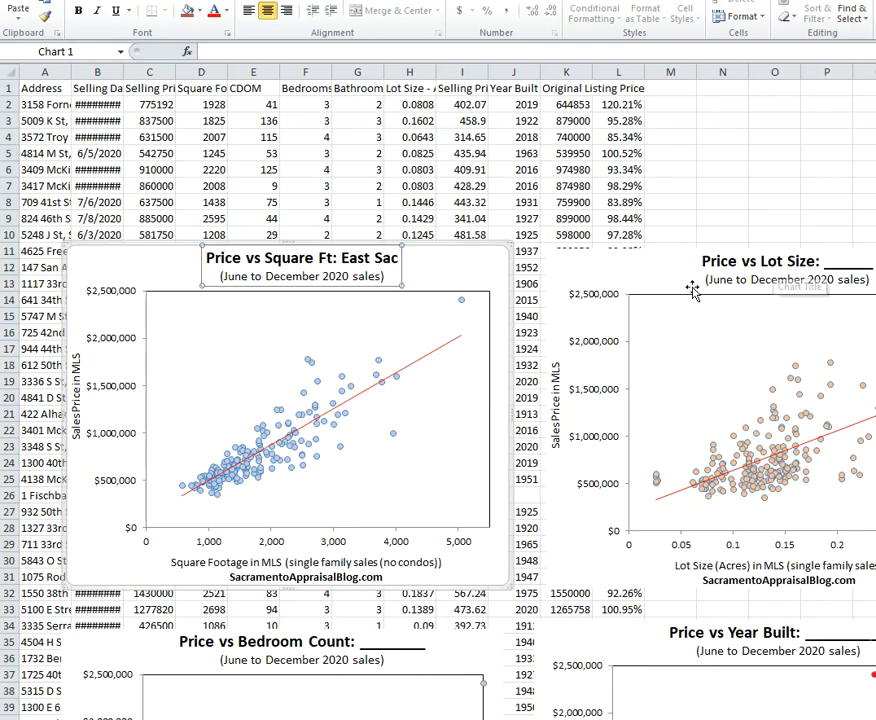
scroll(763, 266, "down", 19)
scroll(731, 453, "down", 11)
scroll(645, 455, "up", 20)
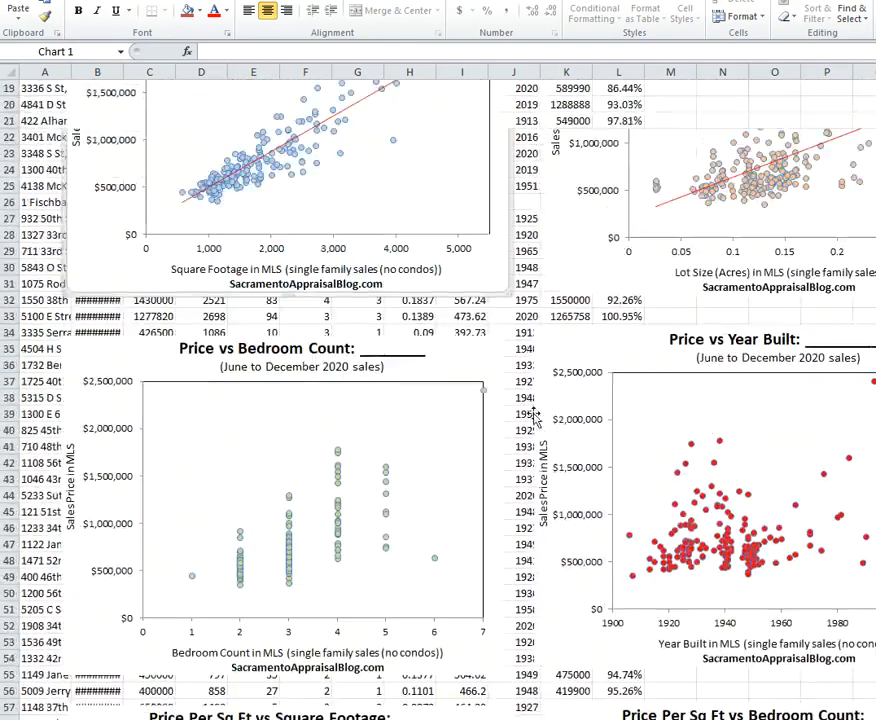
scroll(530, 410, "up", 6)
left_click(524, 200)
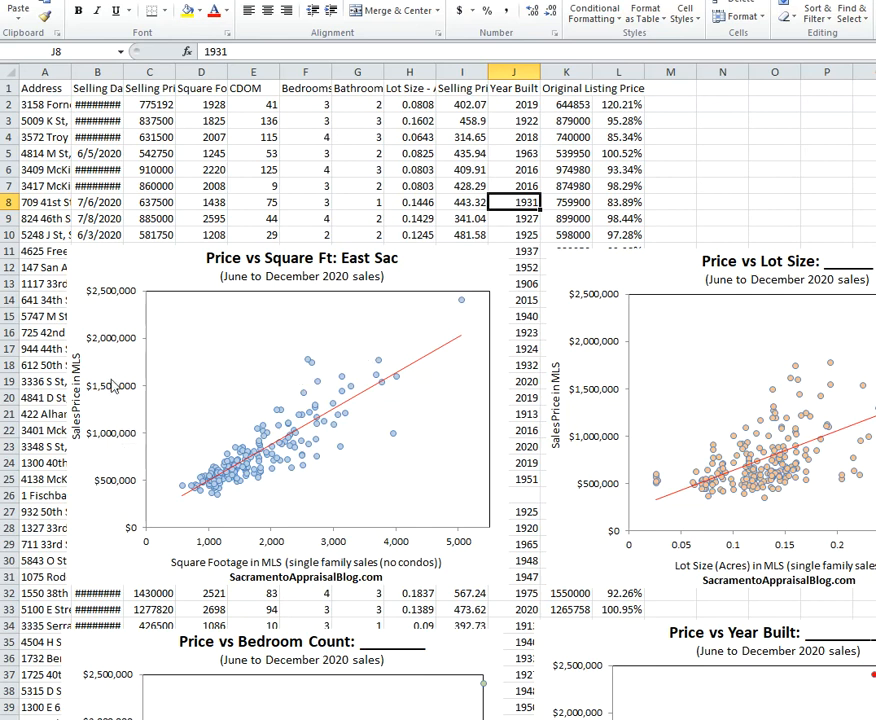
Set the Price vs Square Ft chart's vertical axis to a maximum of 500000 and a major unit of 100000.
left_click(116, 441)
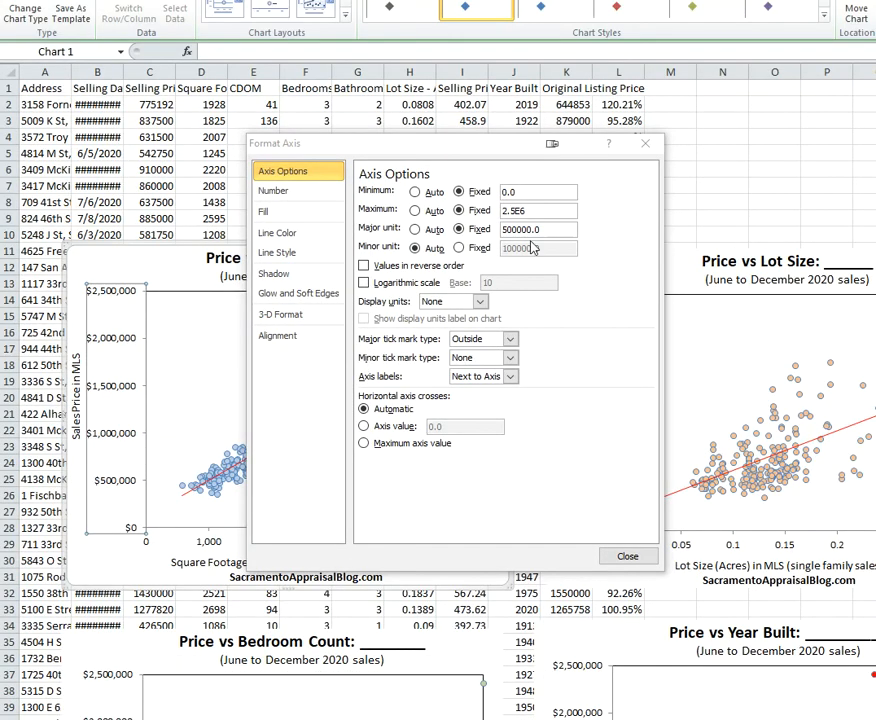
left_click(524, 210)
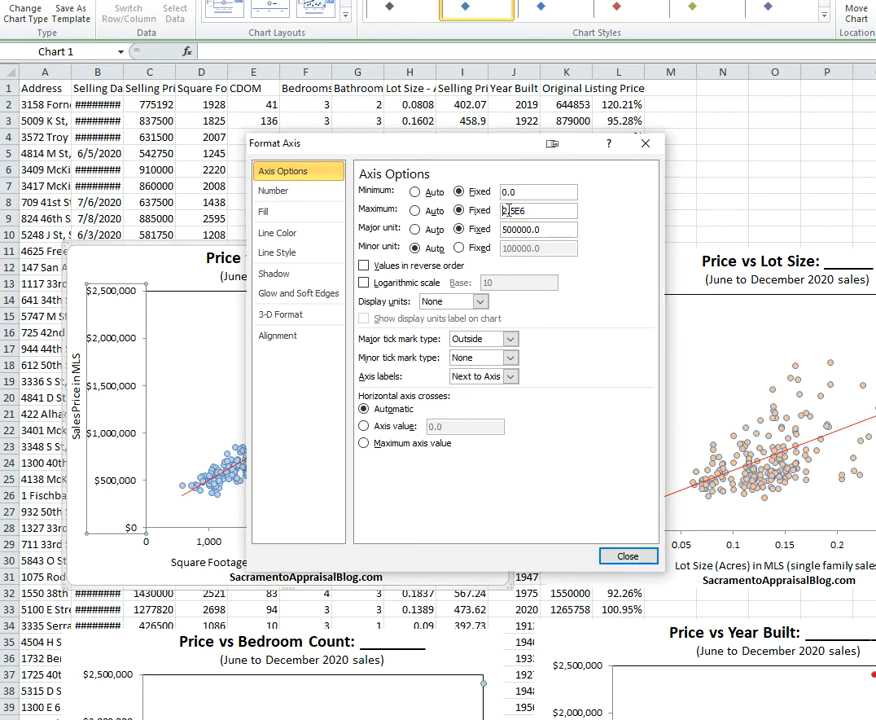
left_click_drag(537, 211, 481, 217)
type("500000")
key("Tab")
left_click_drag(510, 230, 497, 231)
type("1")
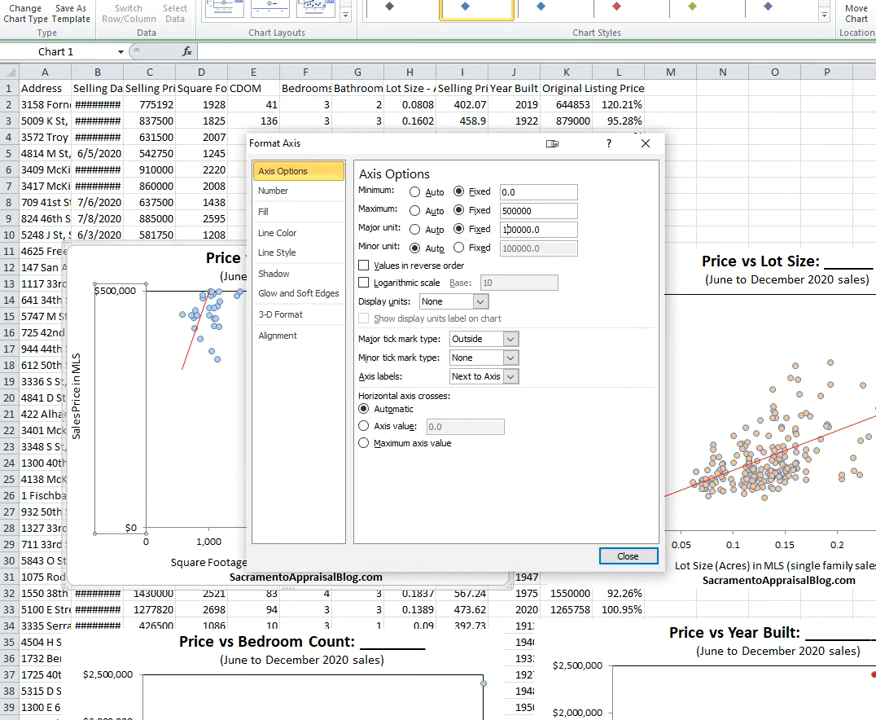
type("0")
key("Tab")
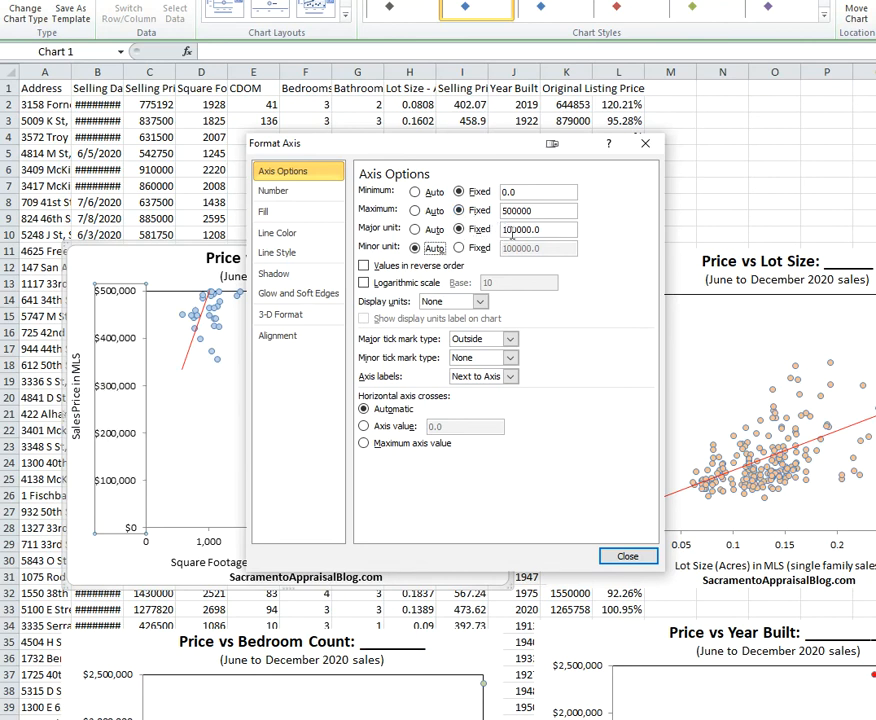
left_click(630, 557)
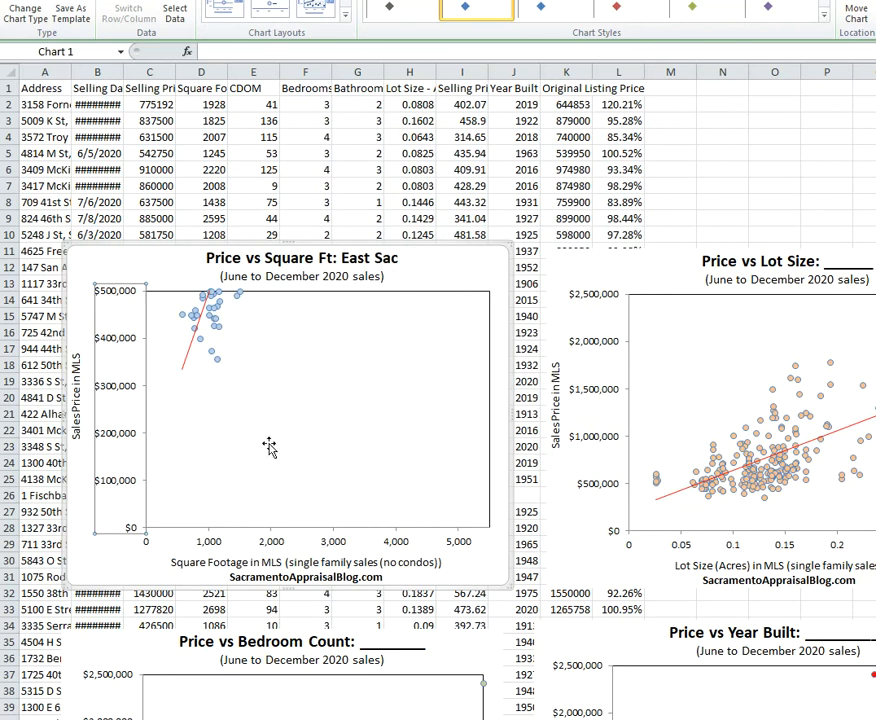
Set the Price vs Square Ft chart's horizontal axis to a fixed maximum of 2000 and a major unit of 500.
double_click(272, 546)
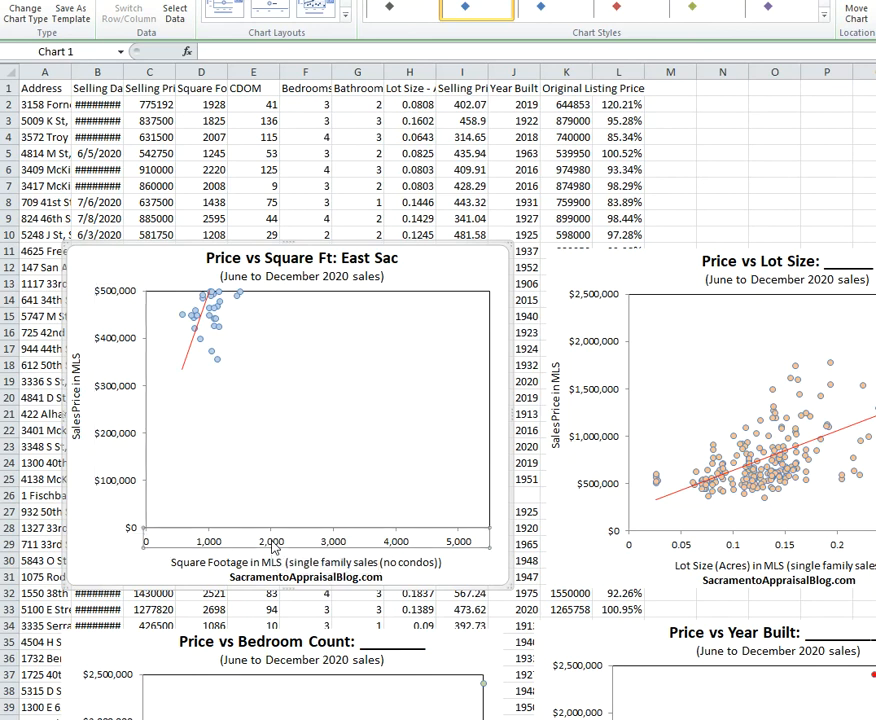
left_click(480, 214)
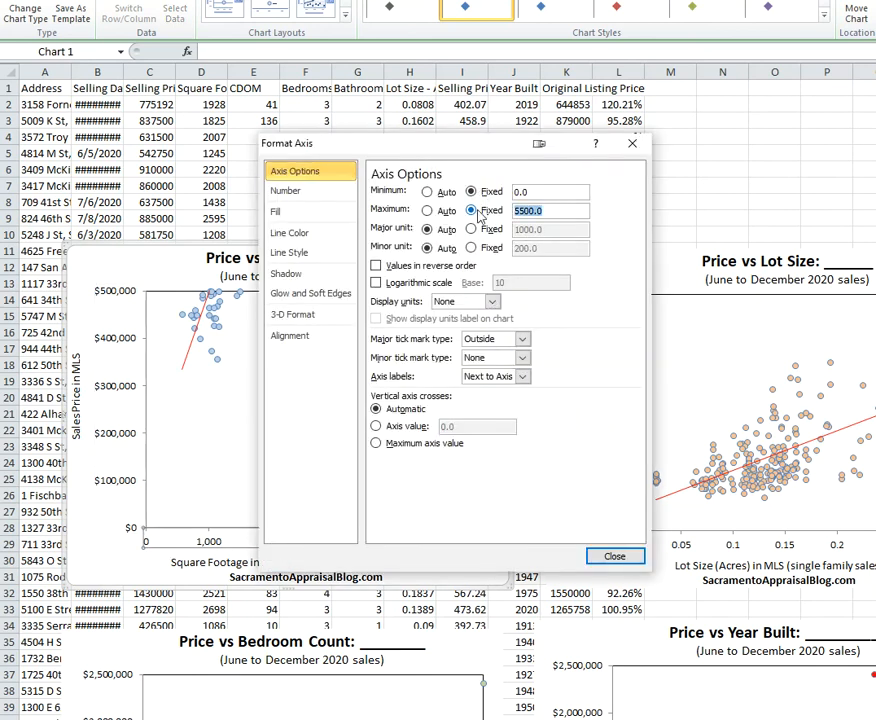
type("2000")
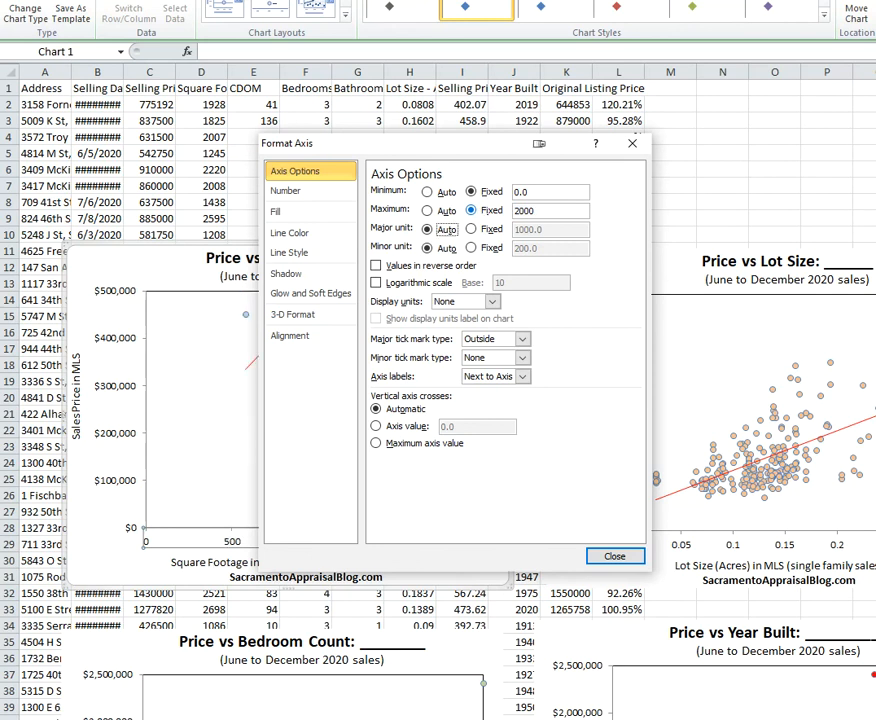
left_click(471, 229)
left_click_drag(521, 233, 495, 232)
type("5")
key("Tab")
left_click(535, 231)
key("BackSpace")
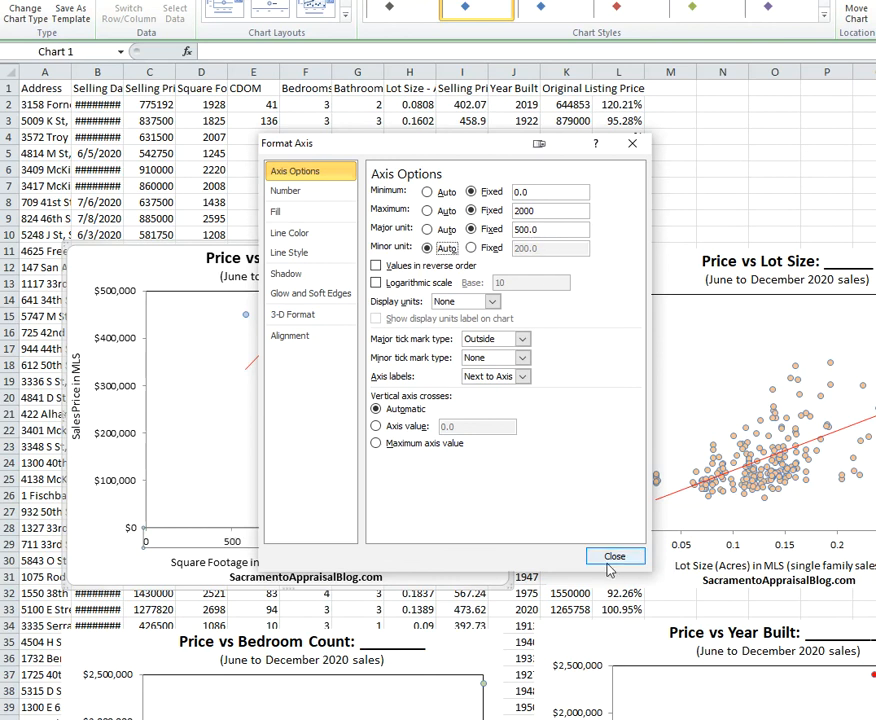
left_click(613, 556)
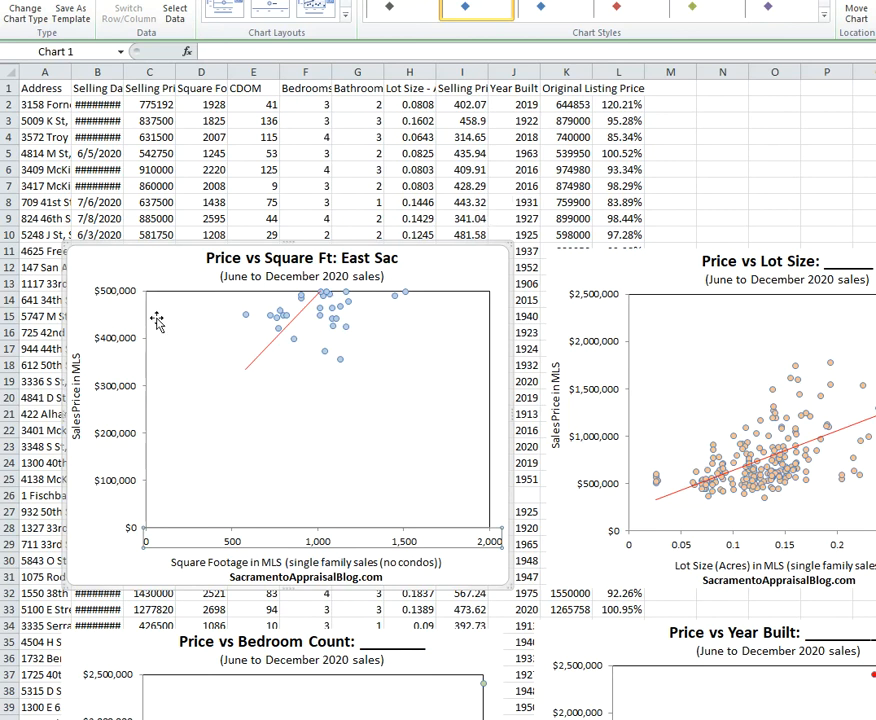
Examine the bedroom count, year built and price per square foot charts further down the sheet.
left_click(483, 187)
scroll(512, 254, "down", 10)
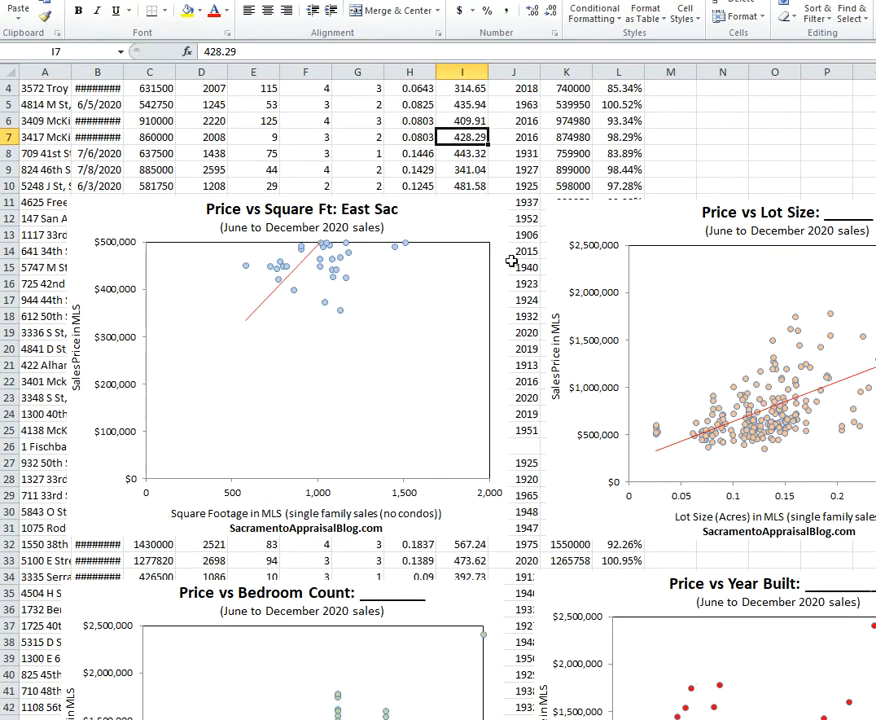
scroll(498, 278, "down", 1)
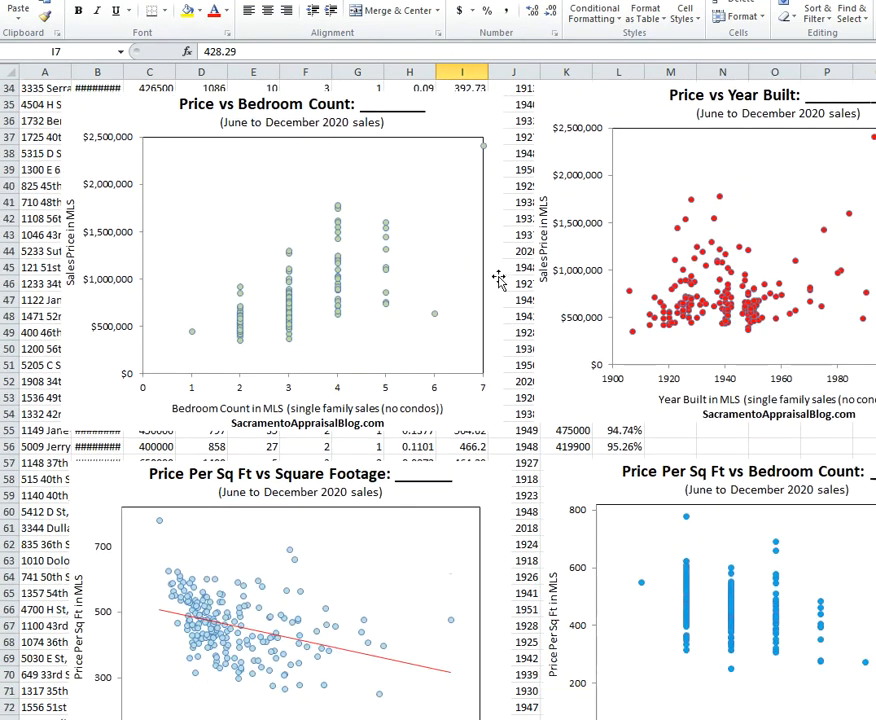
scroll(498, 278, "up", 11)
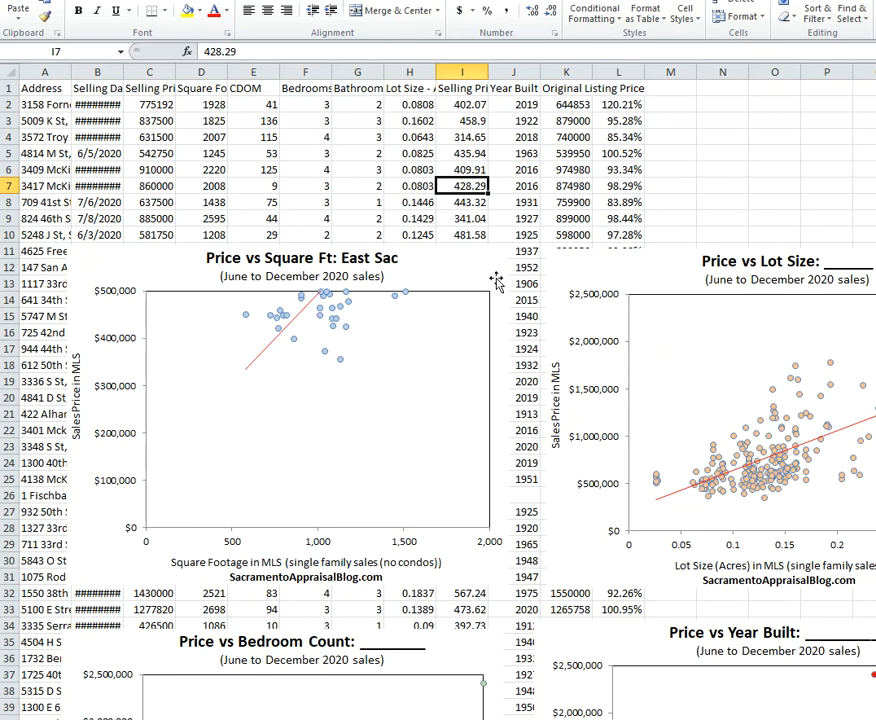
scroll(495, 285, "down", 12)
scroll(493, 288, "down", 4)
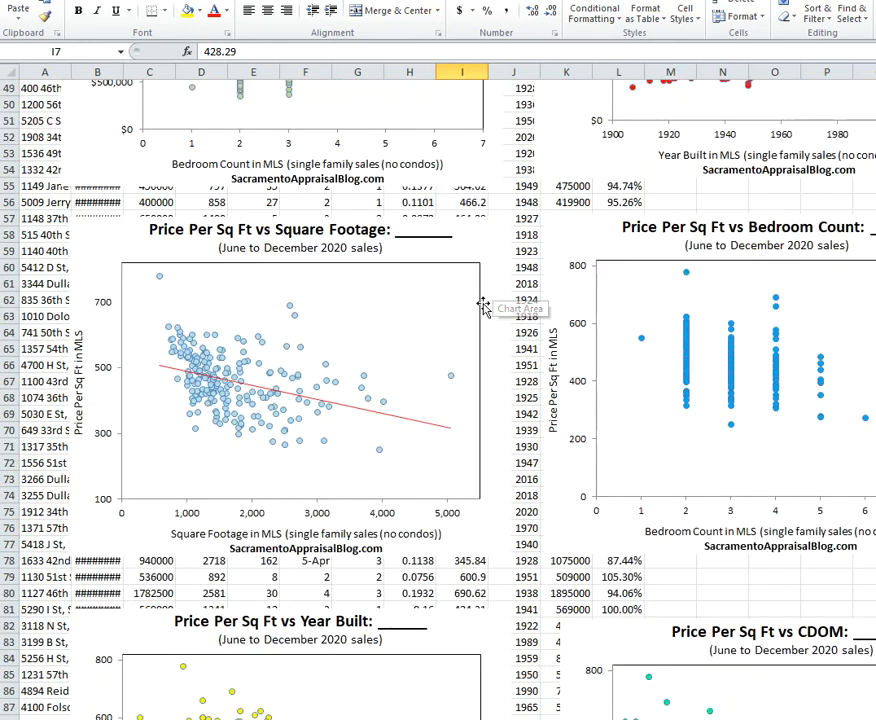
scroll(483, 248, "up", 16)
Copy the Price vs Square Ft: East Sac chart and paste it into a blank Paint canvas.
left_click(450, 153)
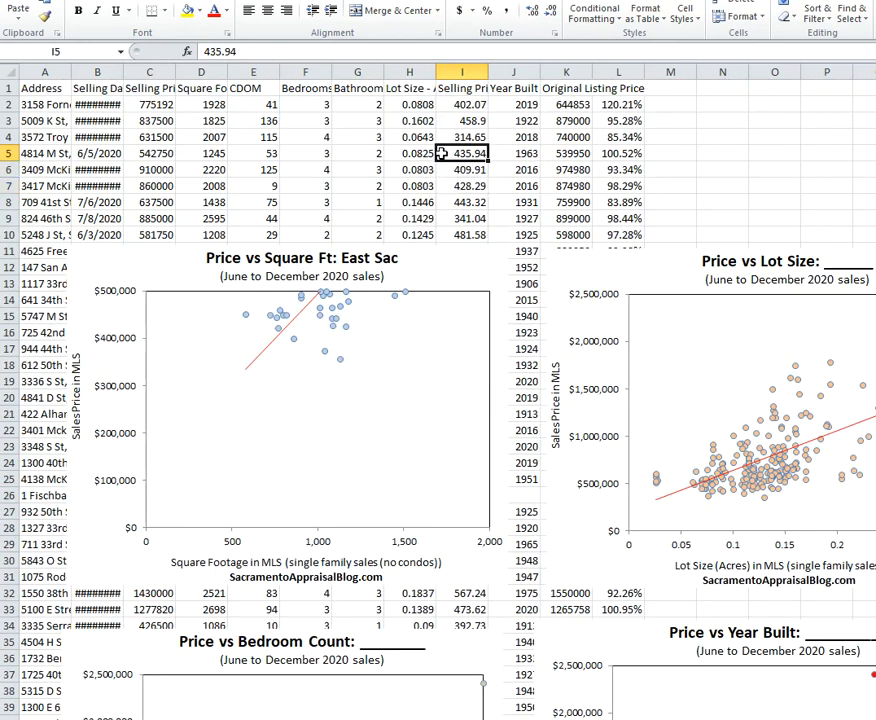
left_click(474, 262)
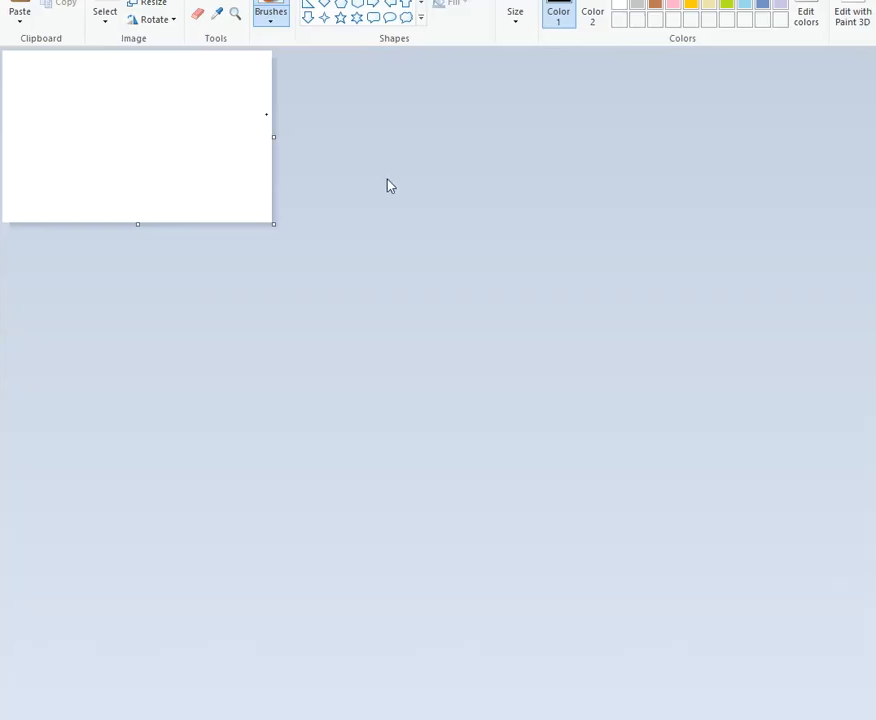
key("ctrl+v")
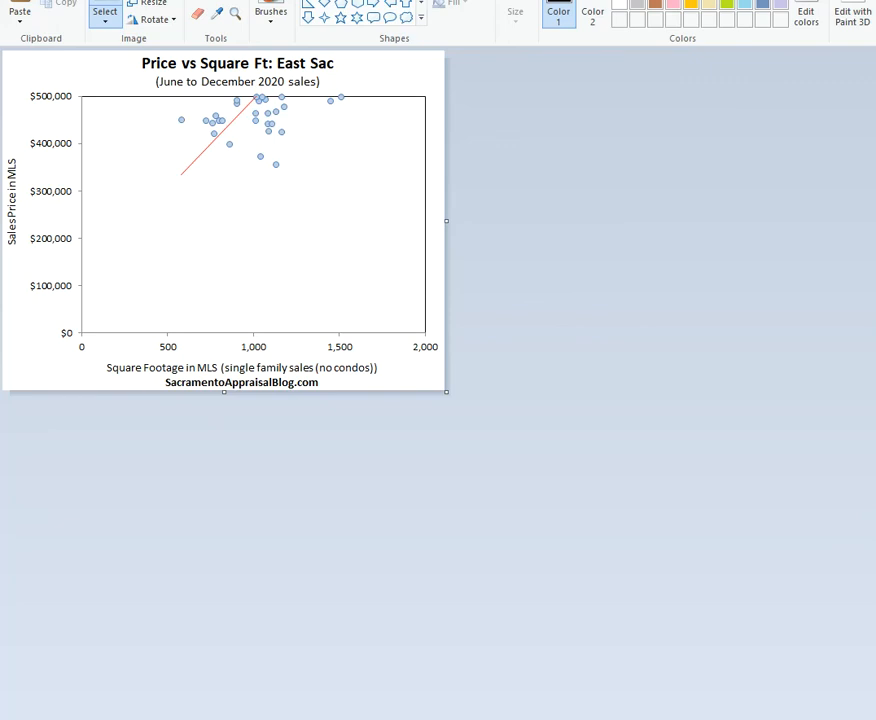
Close Paint without saving the pasted chart and return to the Excel worksheet.
key("alt+F4")
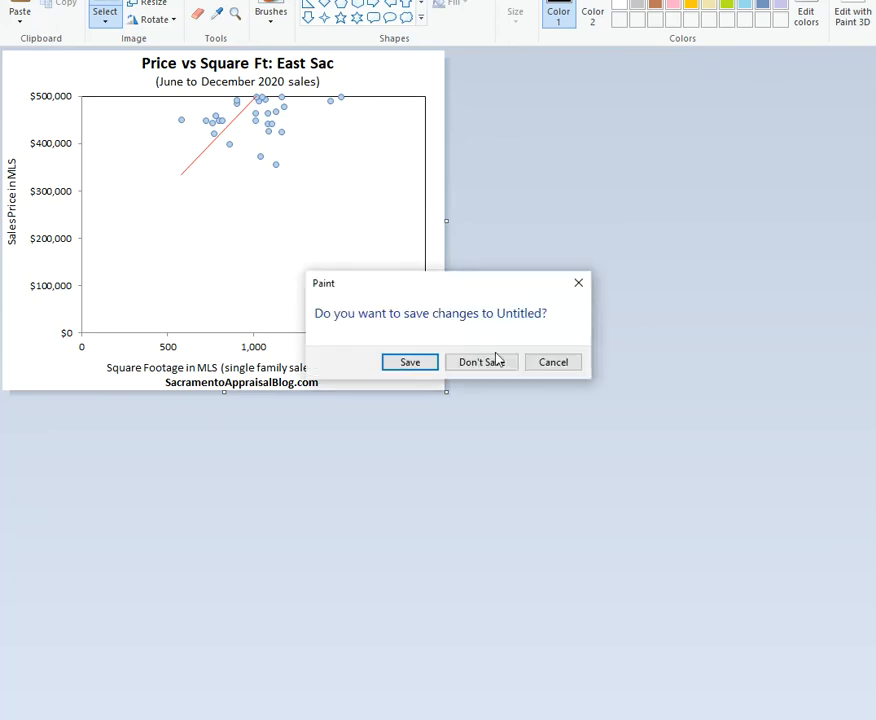
left_click(494, 360)
left_click(556, 200)
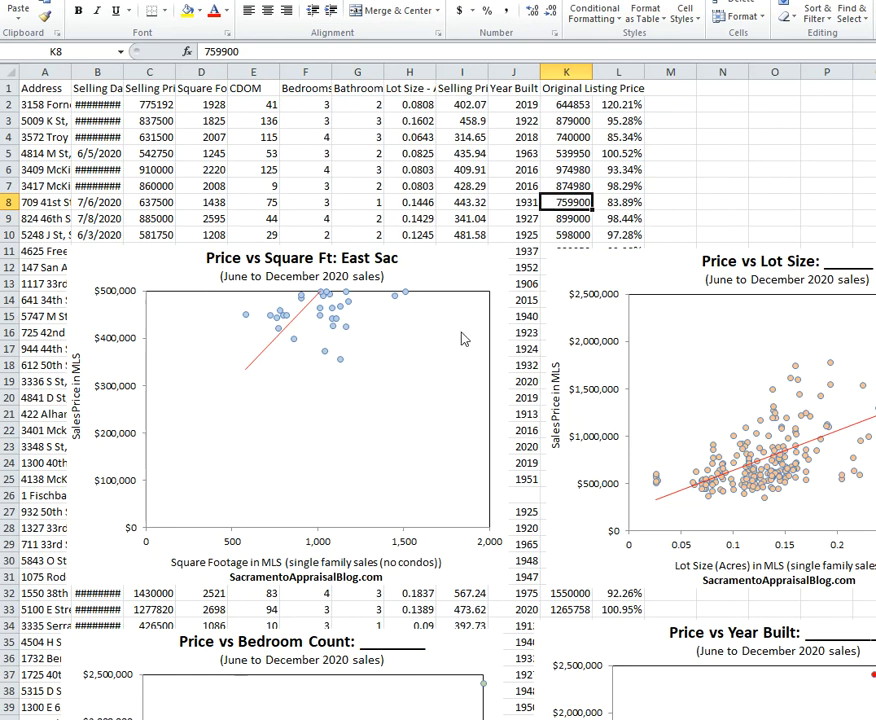
Look over the price, price per square foot, CDOM, bathroom count and SP/OLP charts, returning to the Price vs Square Ft chart.
scroll(597, 503, "down", 1)
scroll(597, 503, "down", 13)
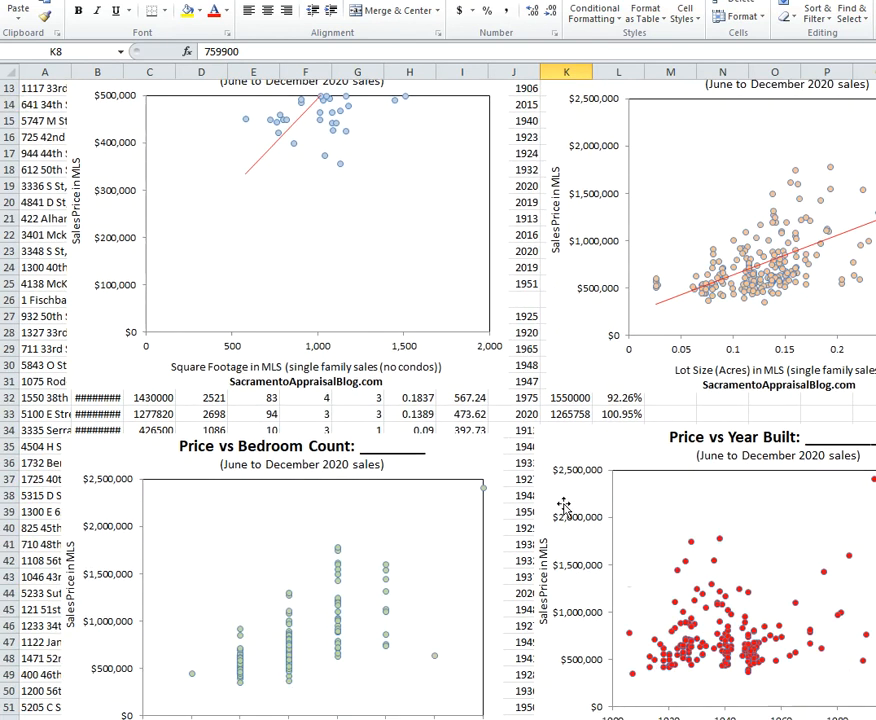
scroll(556, 508, "down", 9)
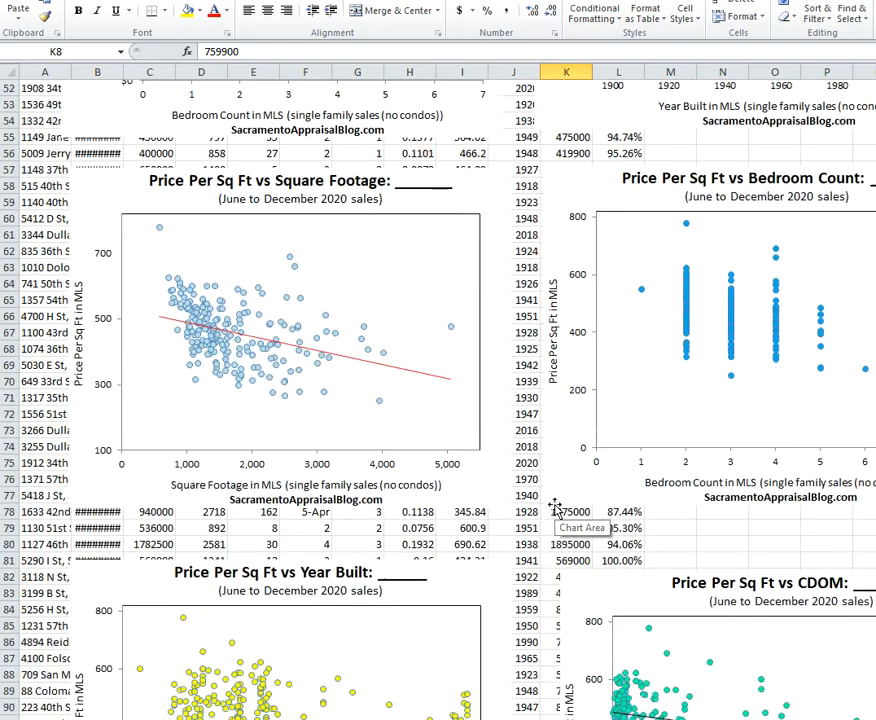
scroll(530, 520, "down", 9)
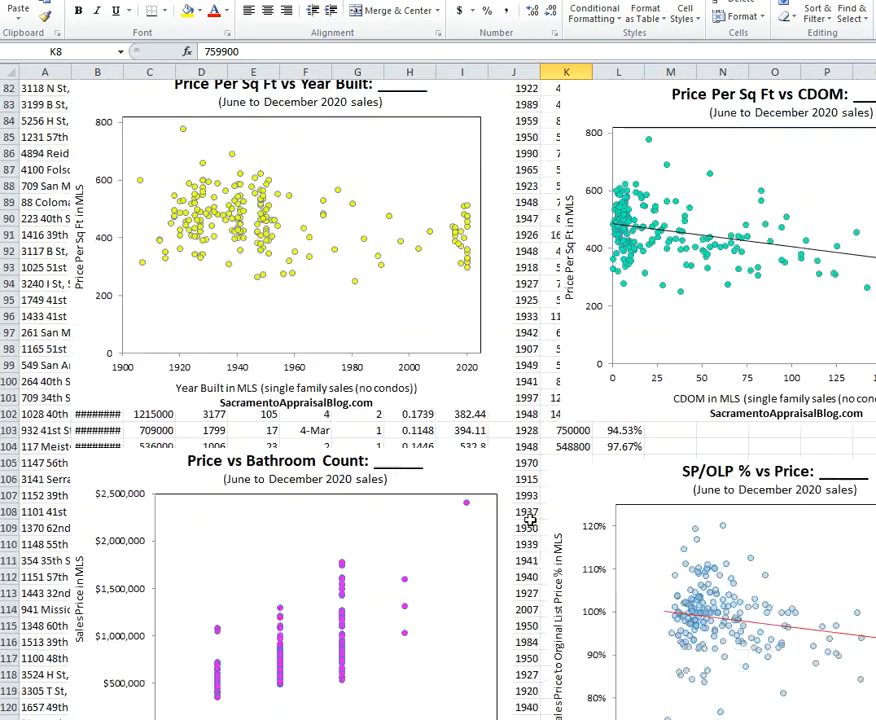
scroll(530, 520, "up", 17)
scroll(530, 519, "up", 15)
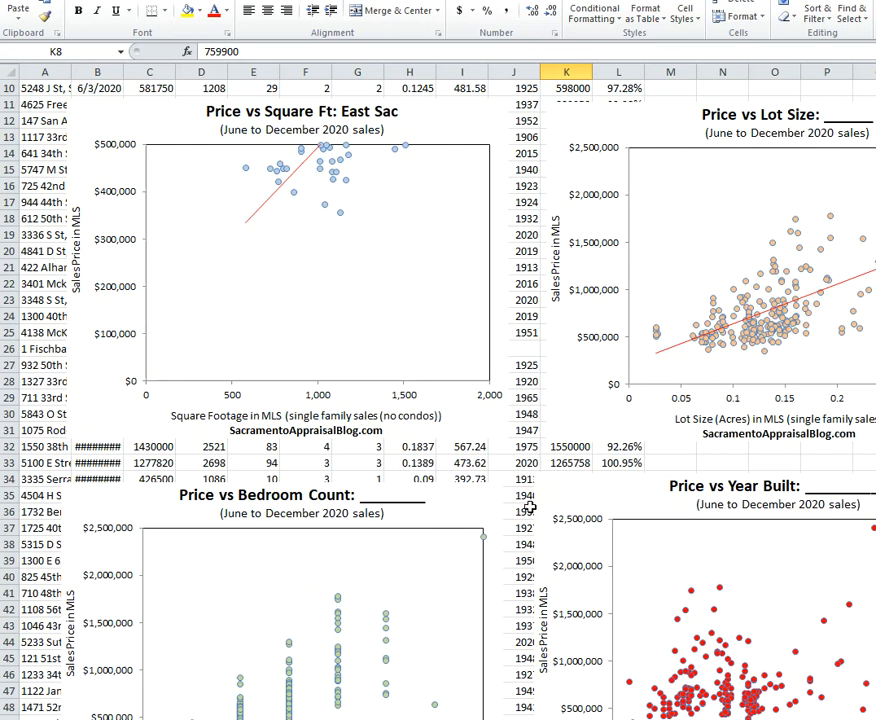